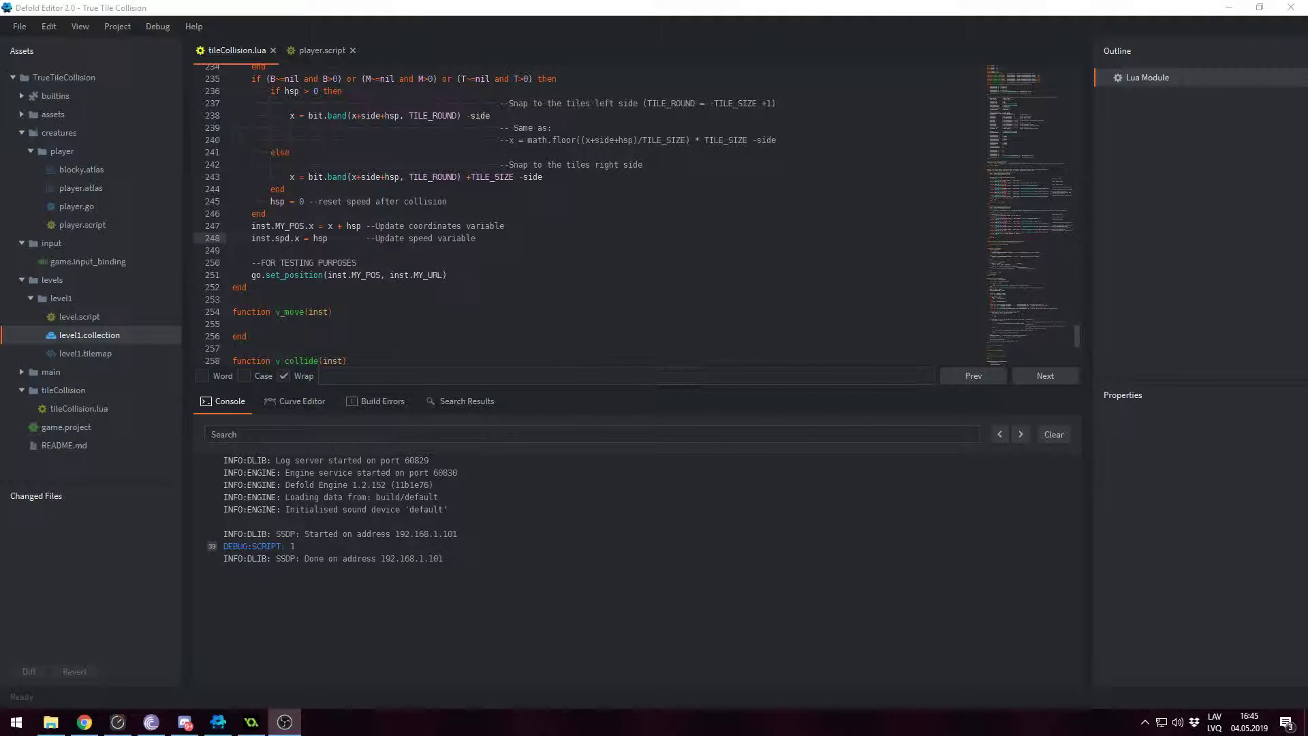
Step: Bring up the GameMaker Platformer project and maximize its window to fill the screen
left_click(507, 264)
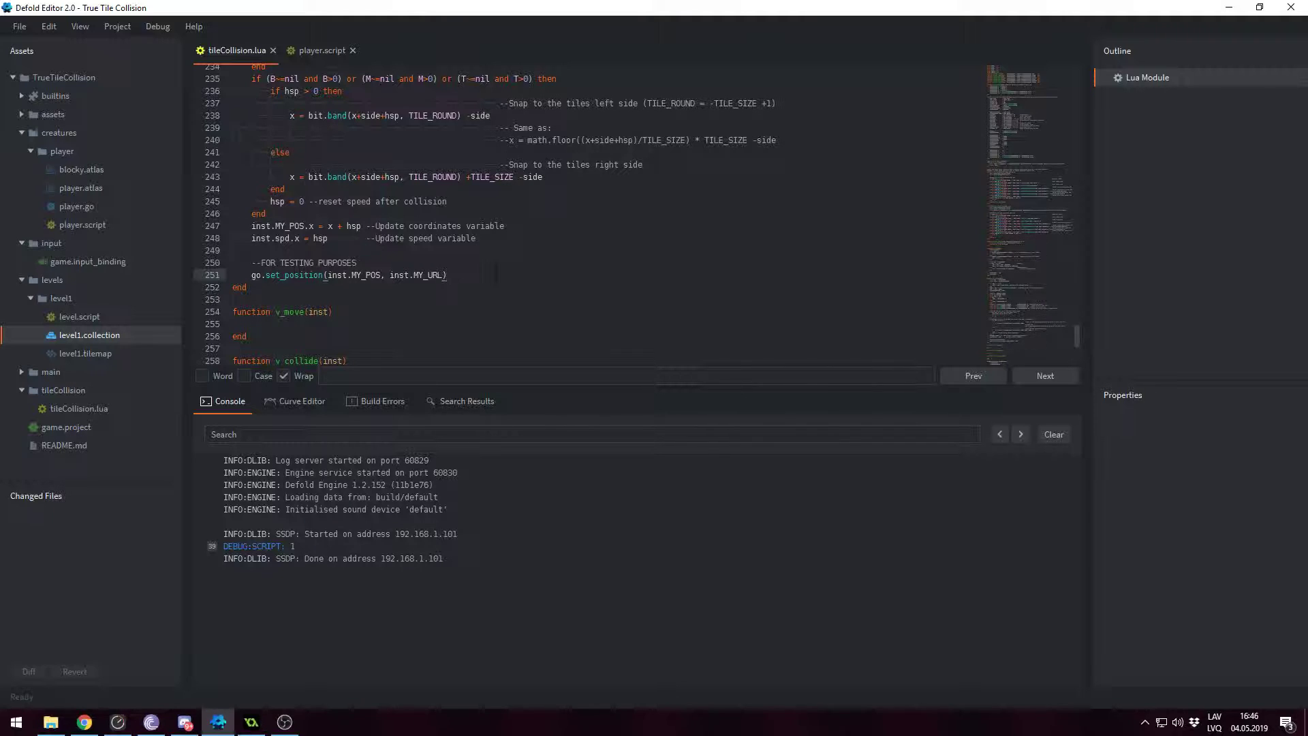
left_click(249, 726)
left_click_drag(427, 293, 373, 6)
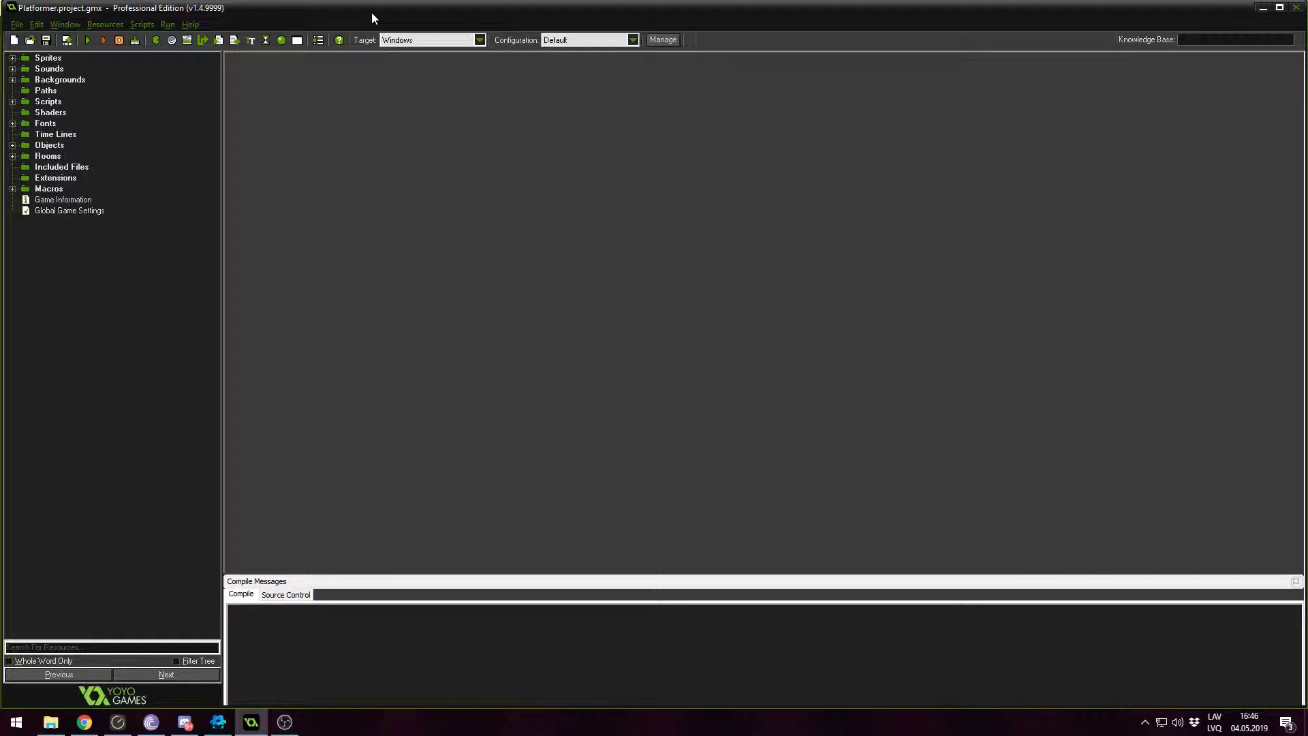
Step: Run the platformer with F5, nudge its game window up, and walk the fox right and left
key("F5")
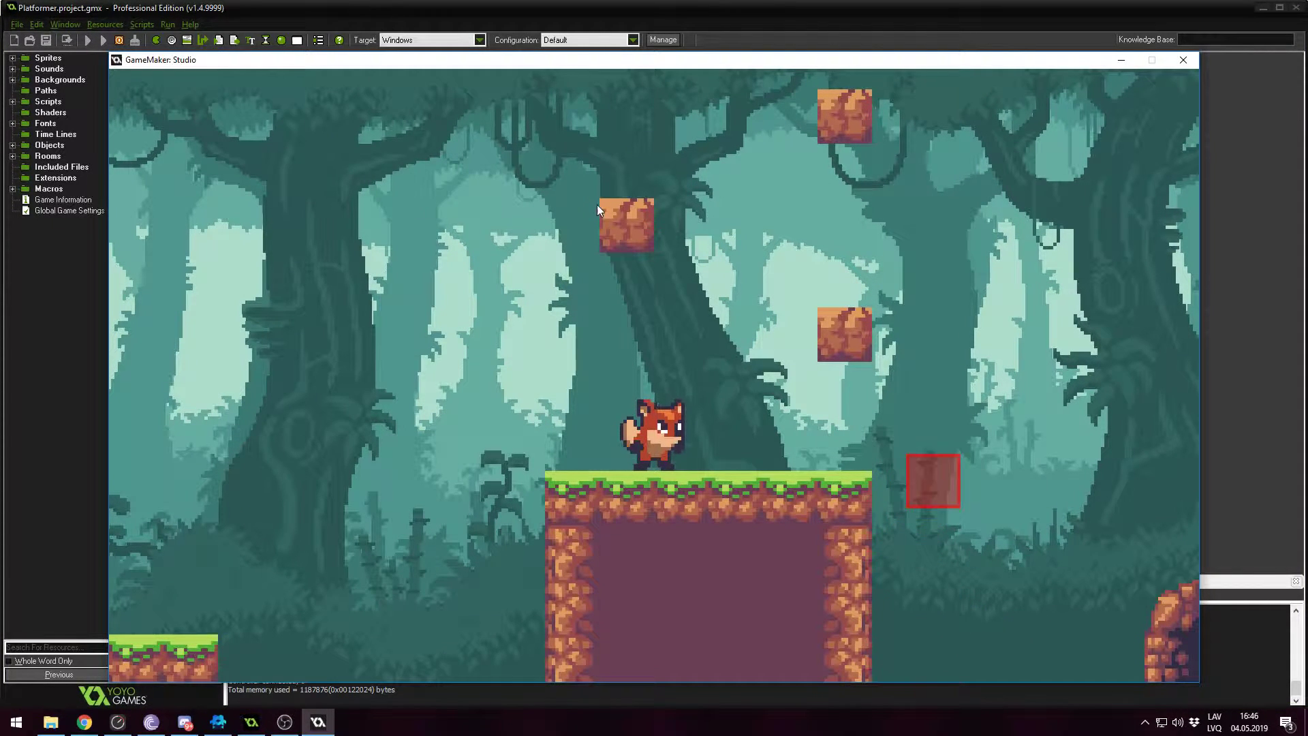
left_click_drag(767, 65, 760, 41)
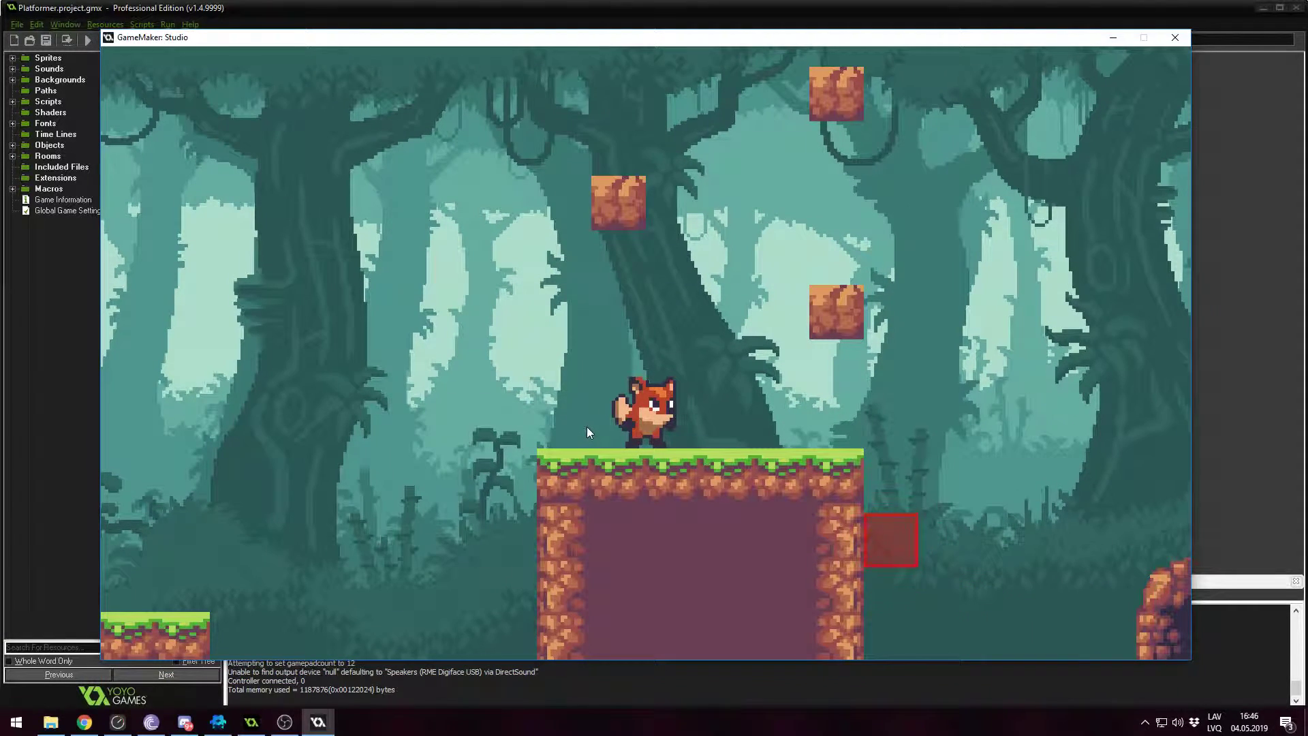
key("Right")
key("Left")
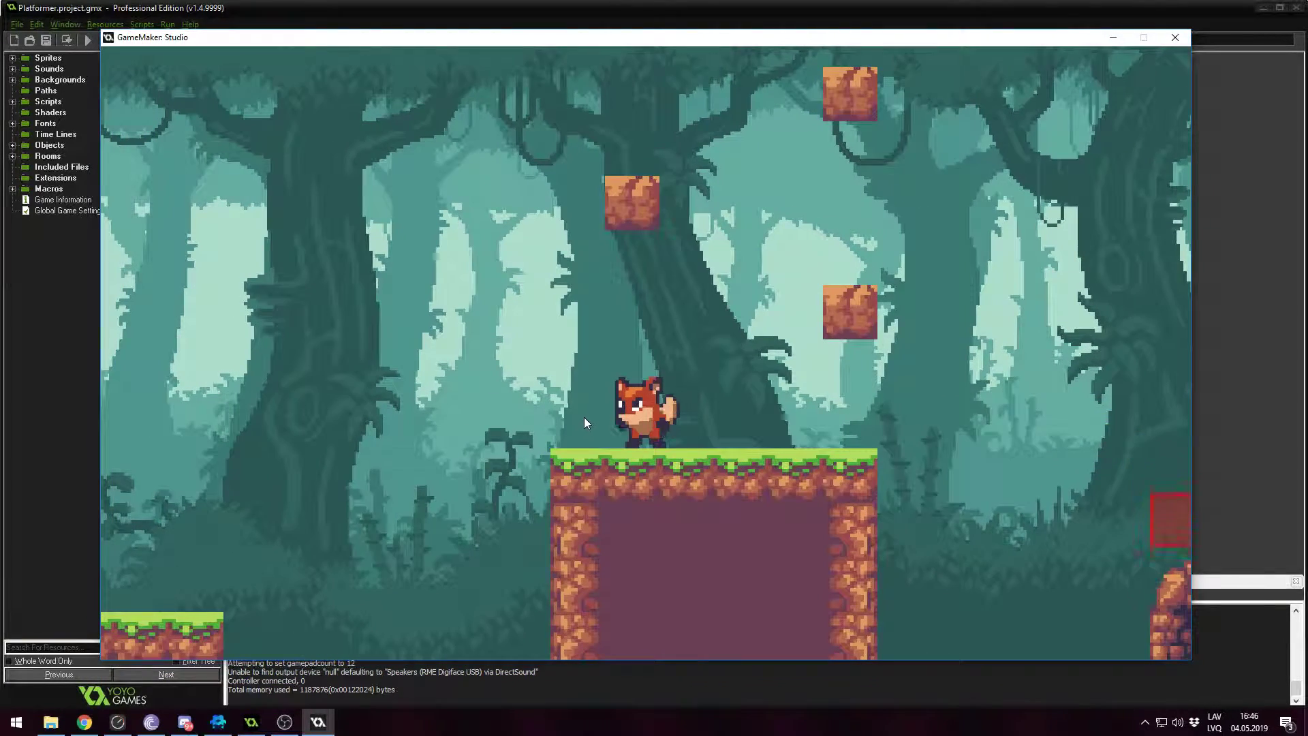
key("Right")
key("Right")
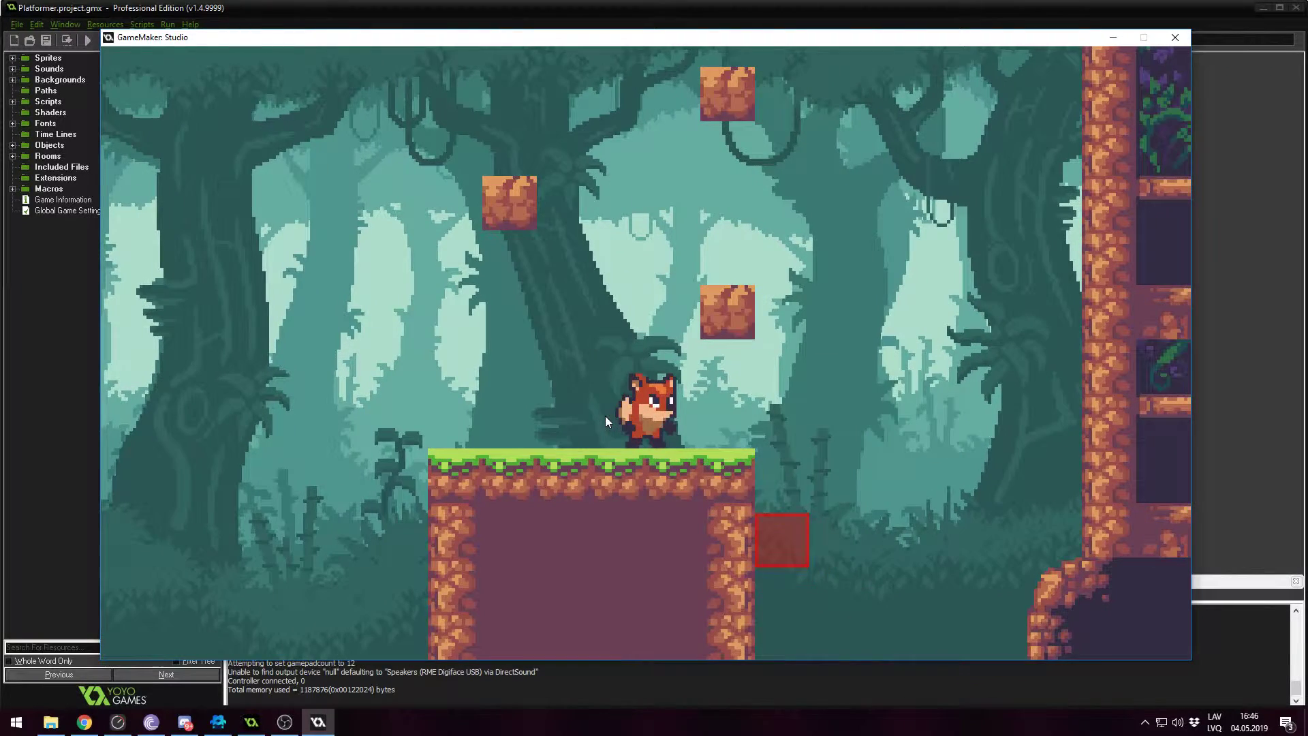
Step: Walk the fox back and forth across the forest level, ending facing right
key("Left")
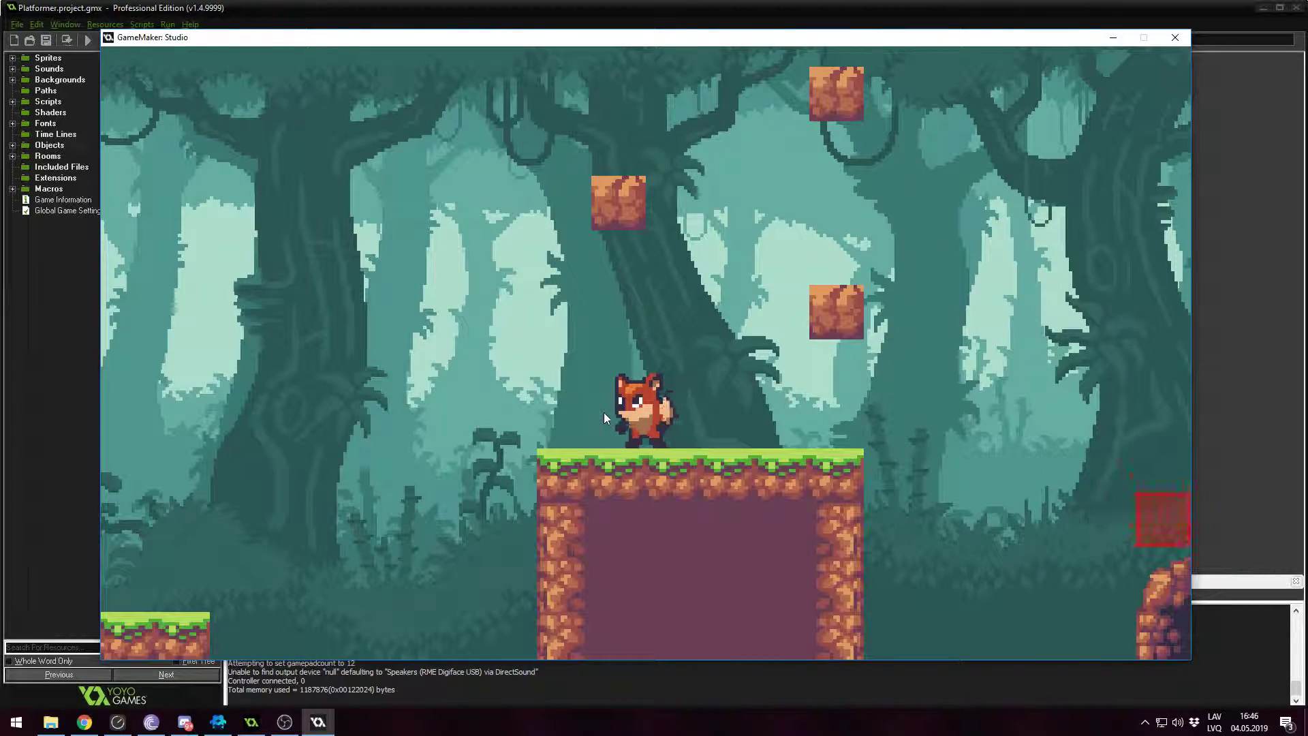
key("Right")
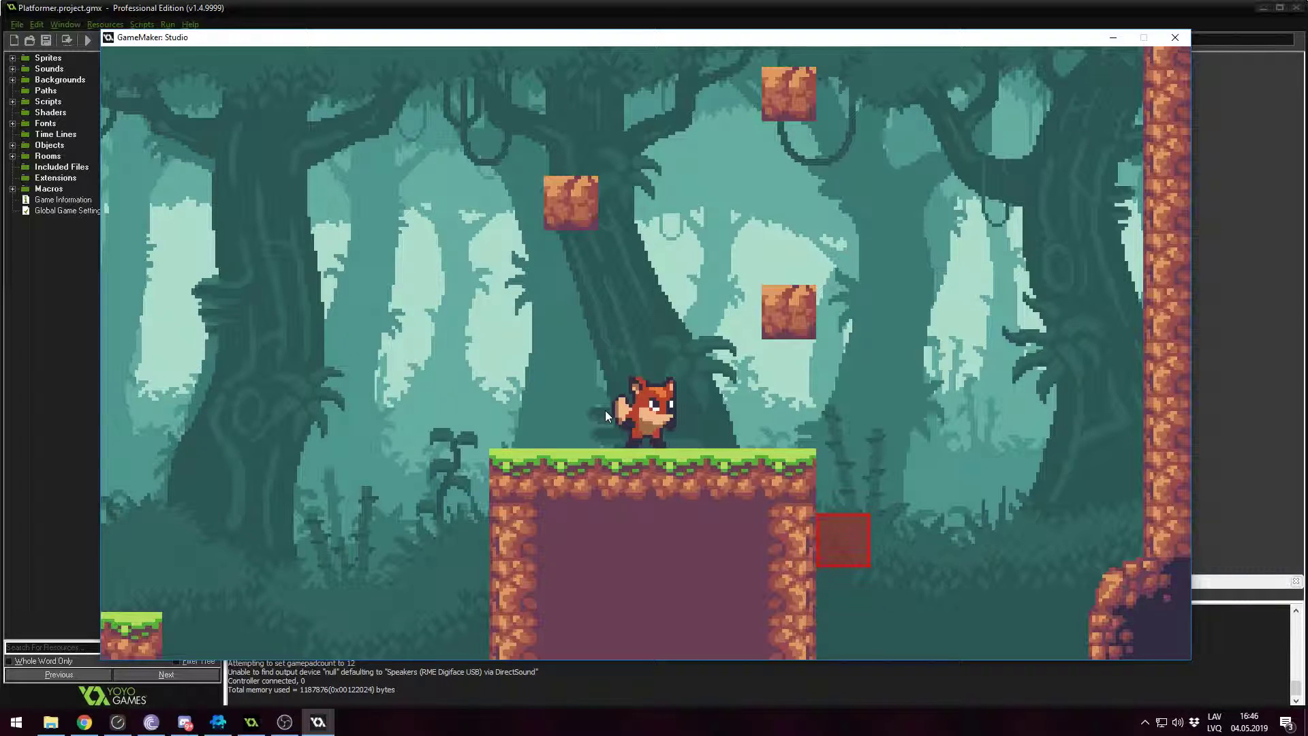
key("Right")
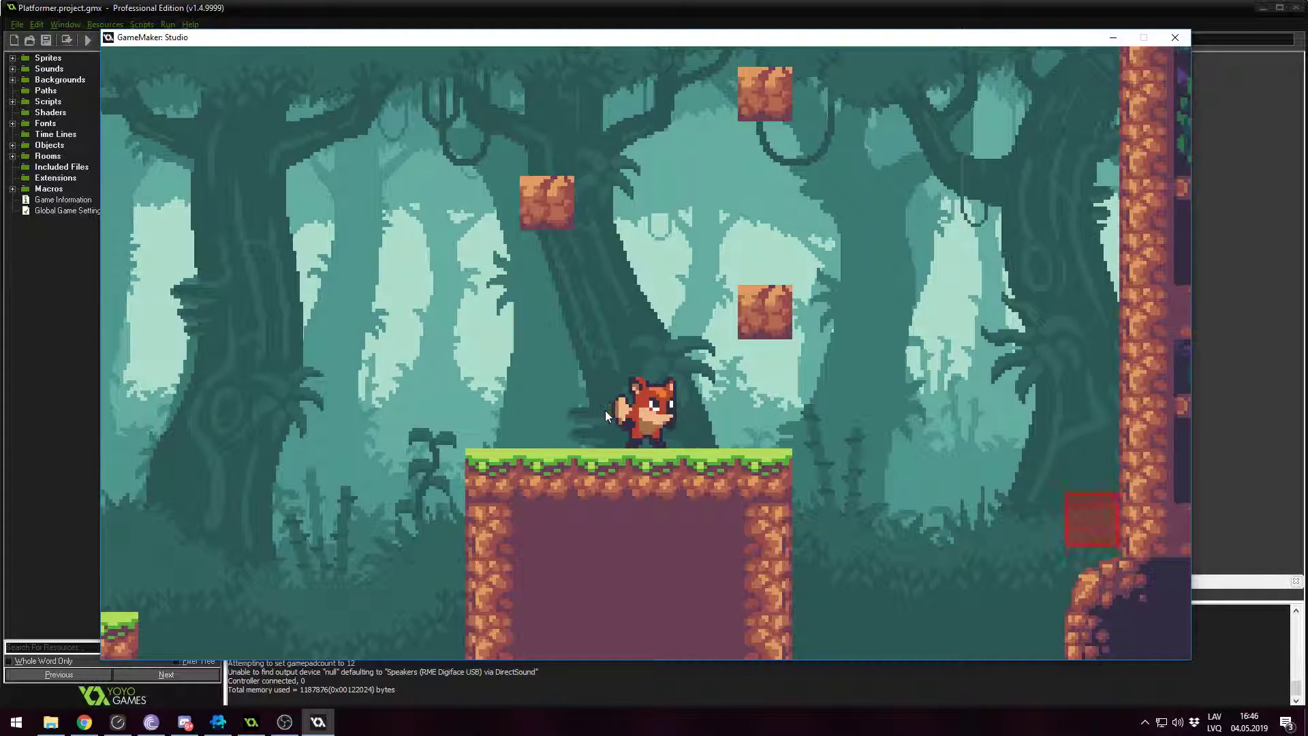
key("Left")
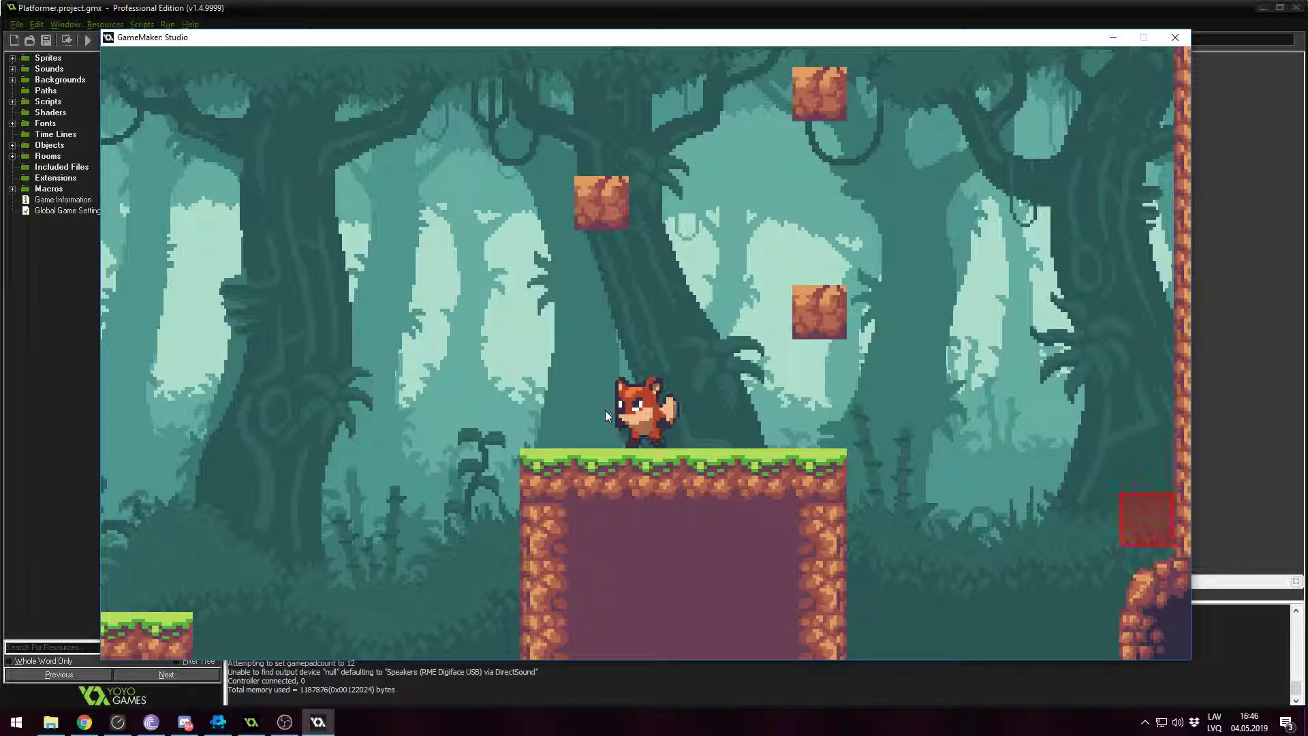
key("Right")
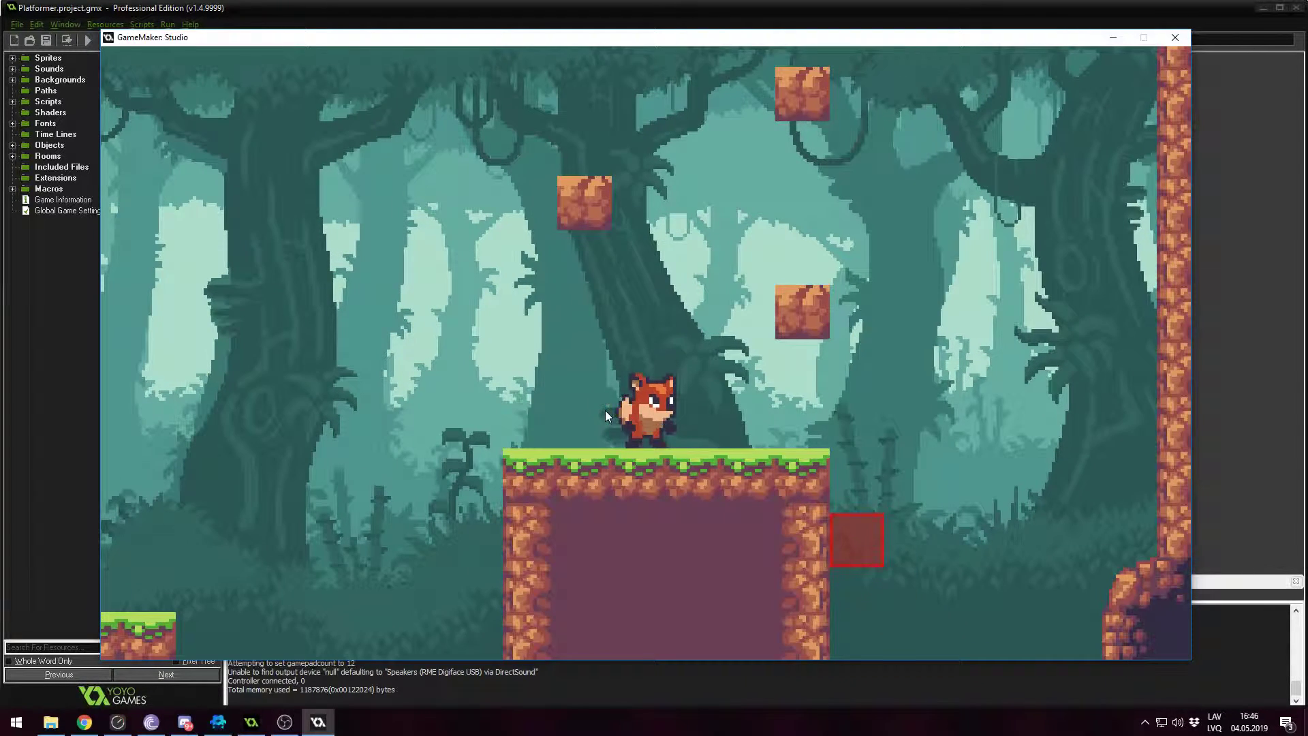
key("Right")
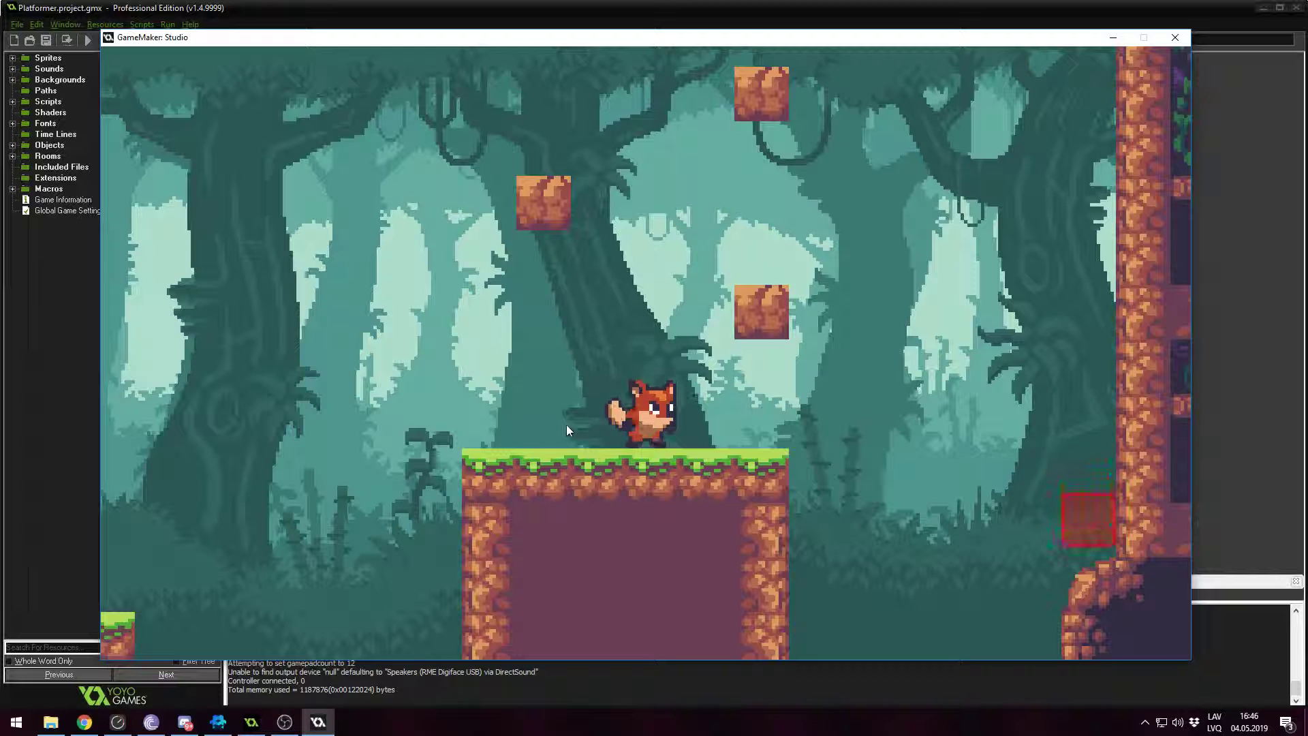
key("Left")
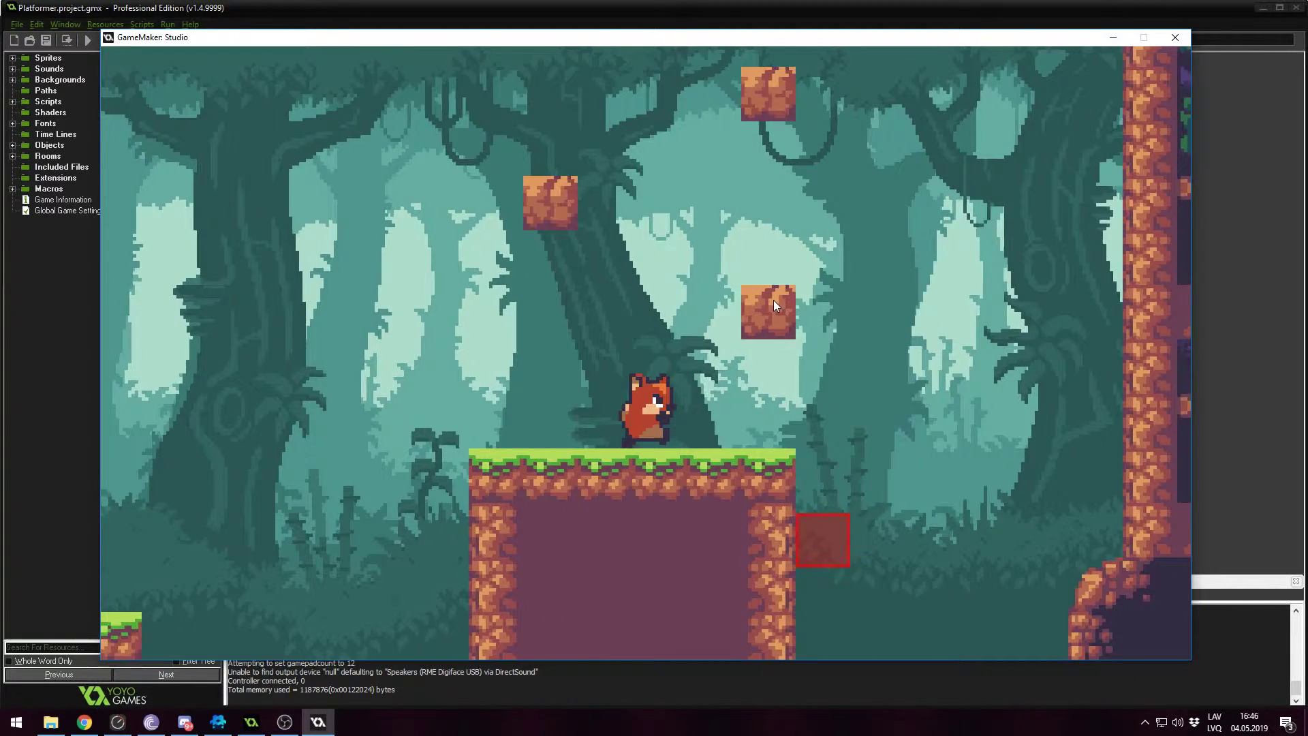
key("Right")
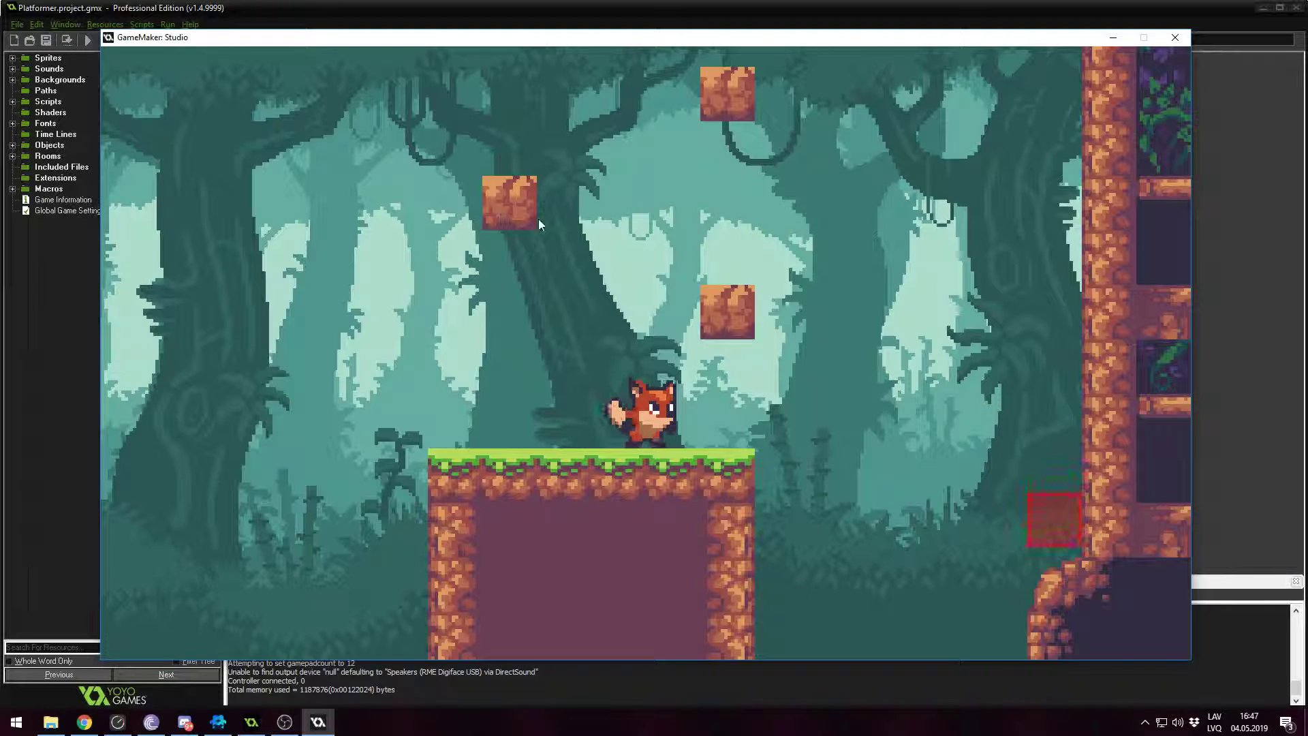
key("Right")
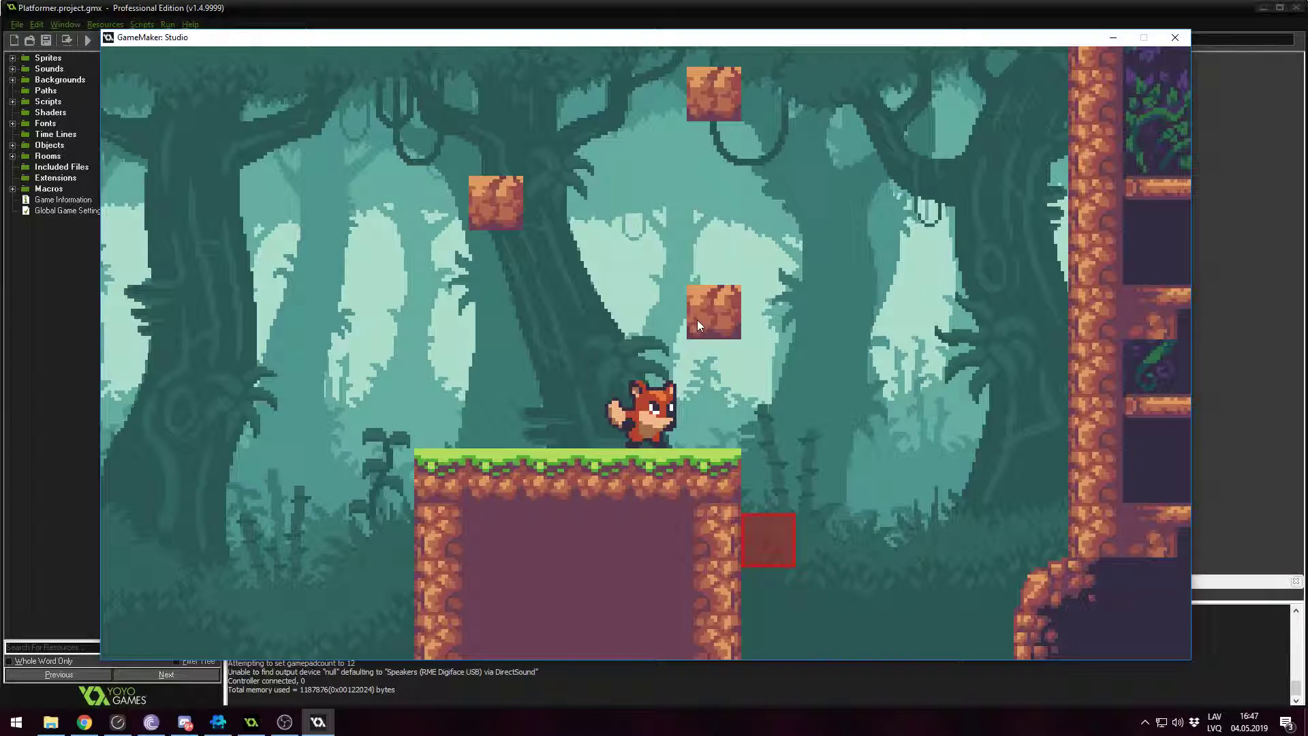
Step: Run the fox right through the level and jump it onto the grassy peak
key("Right")
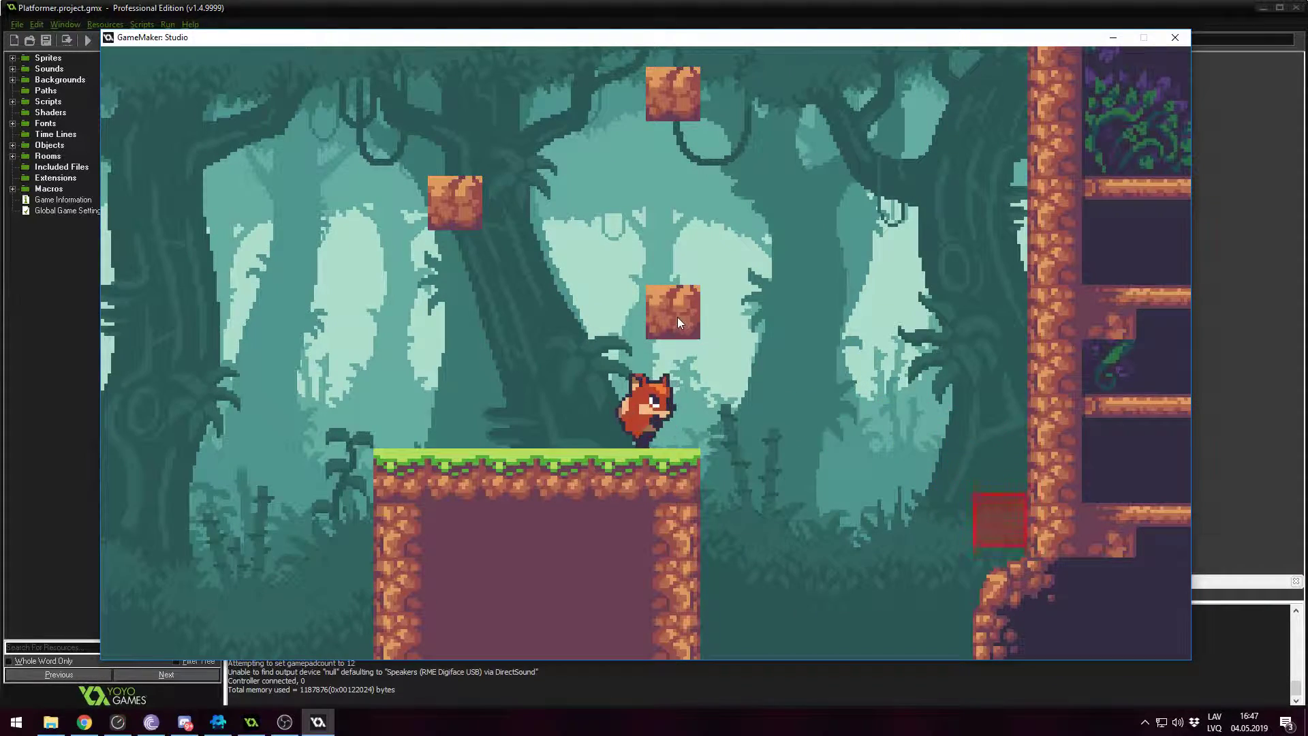
key("Right")
key("Right")
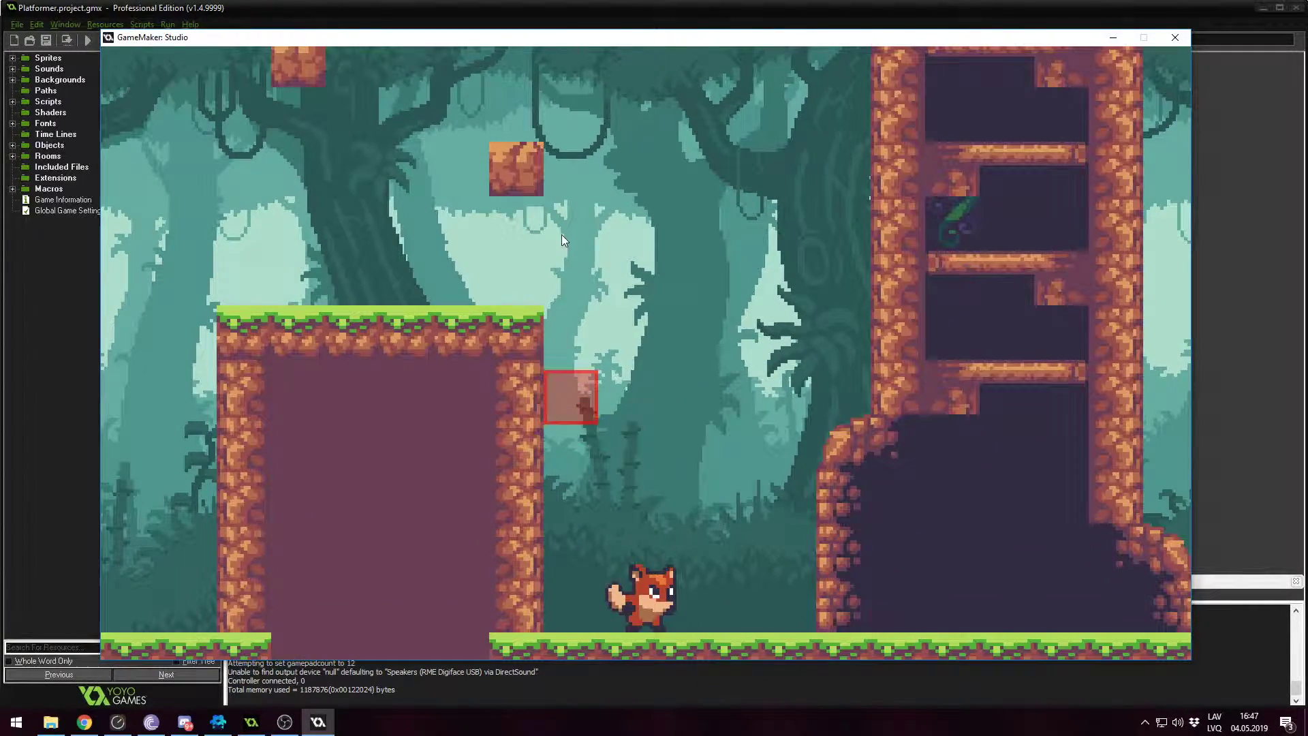
key("Right")
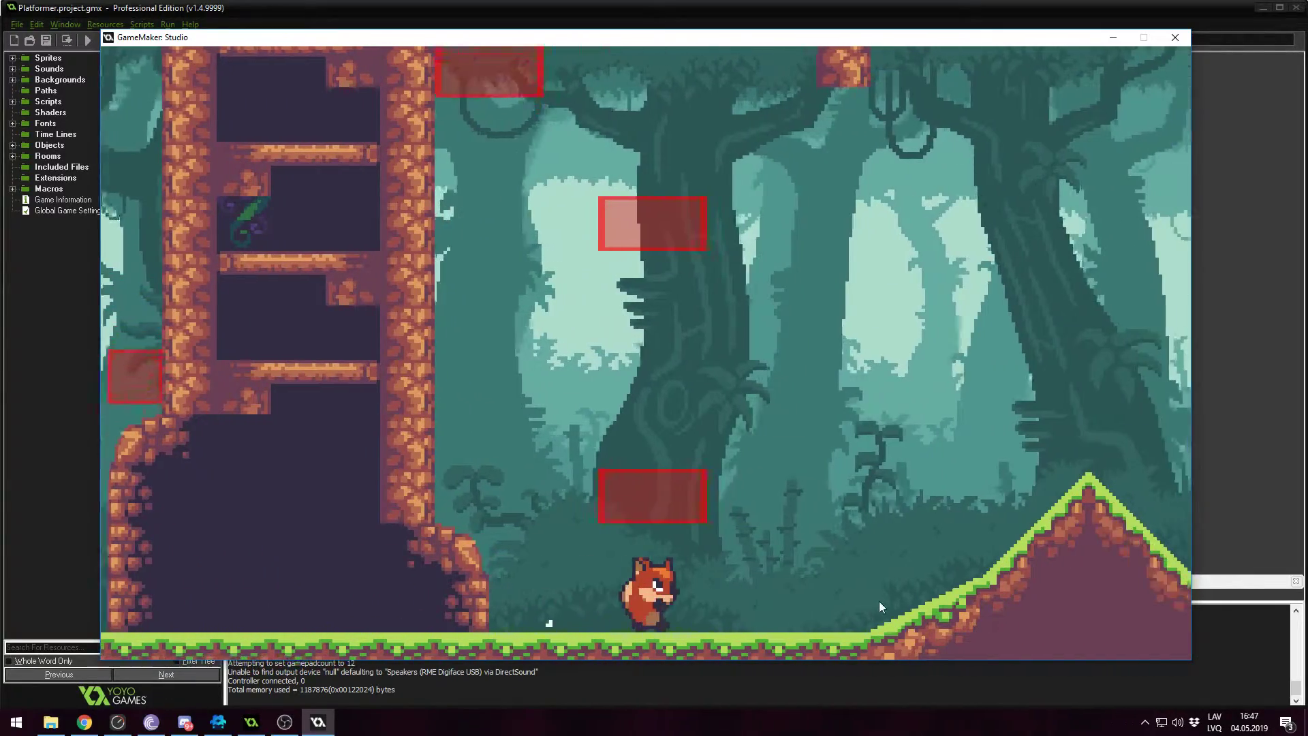
key("Right")
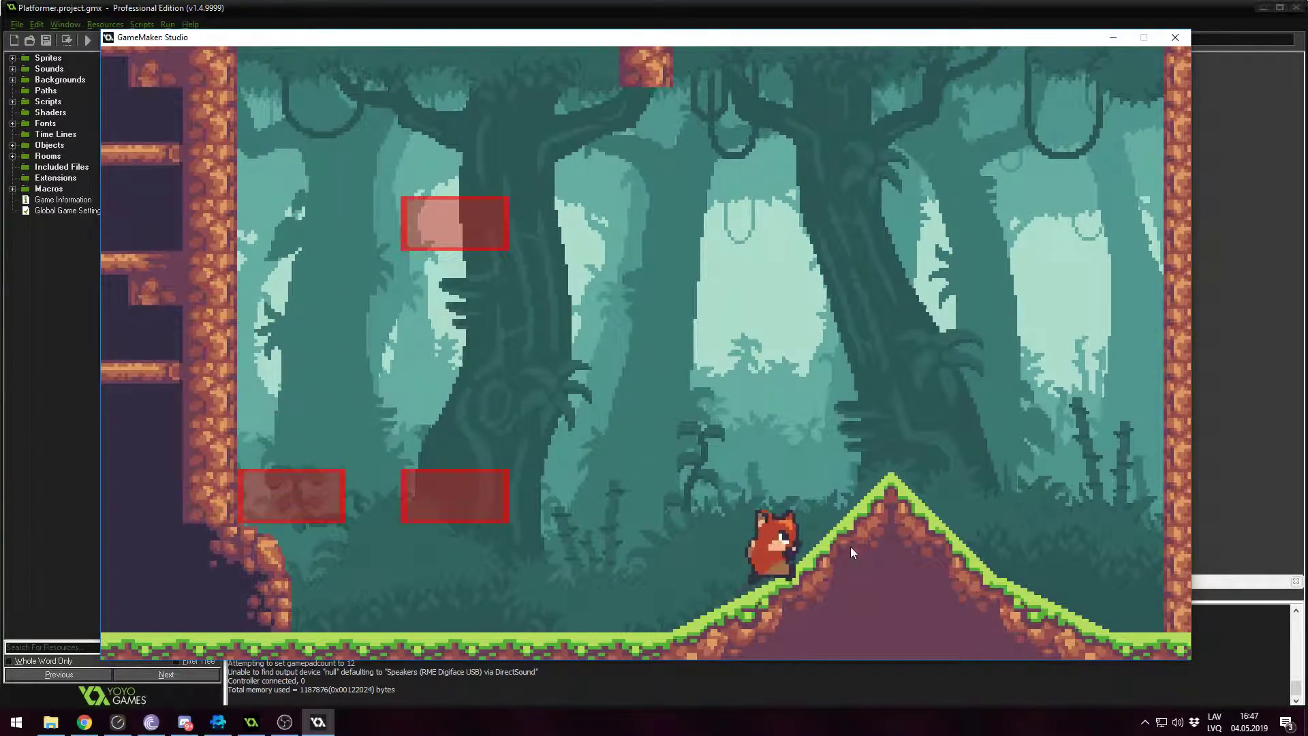
key("space")
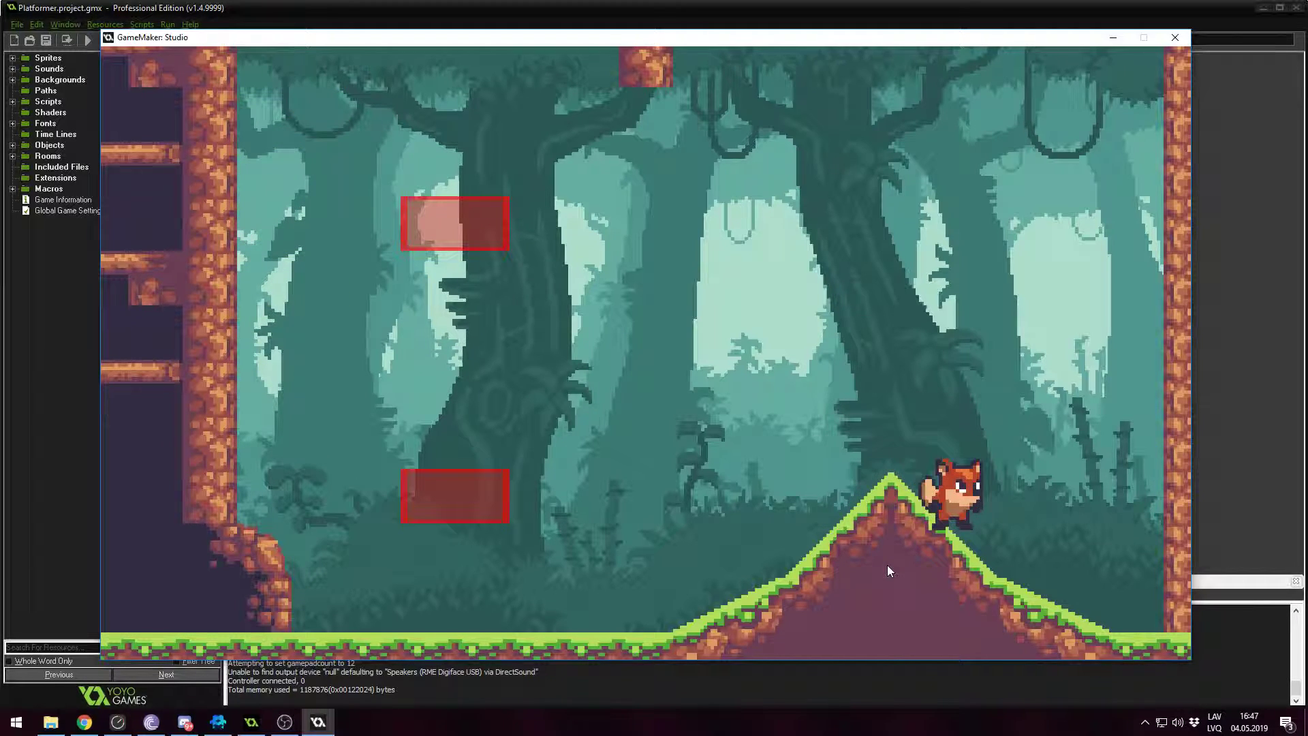
Step: Walk the fox down the slope, back up, and over the grassy peak
key("Right")
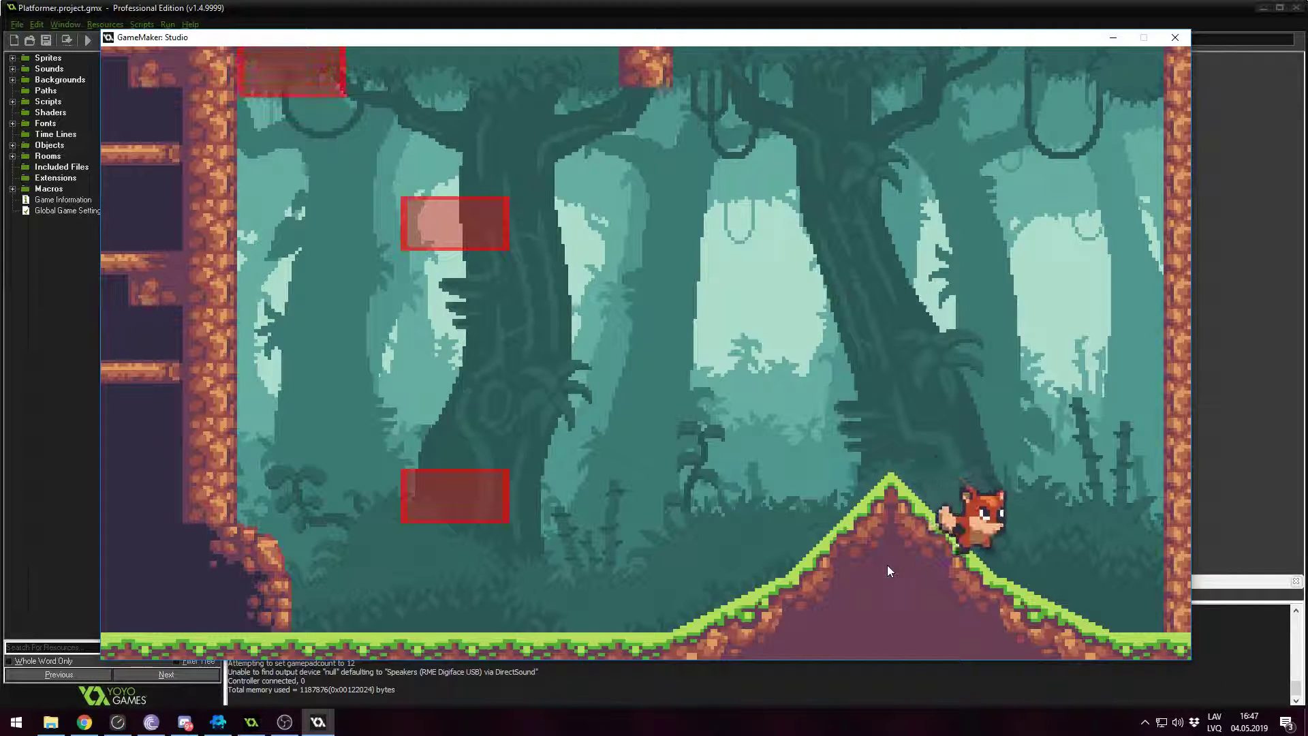
key("Left")
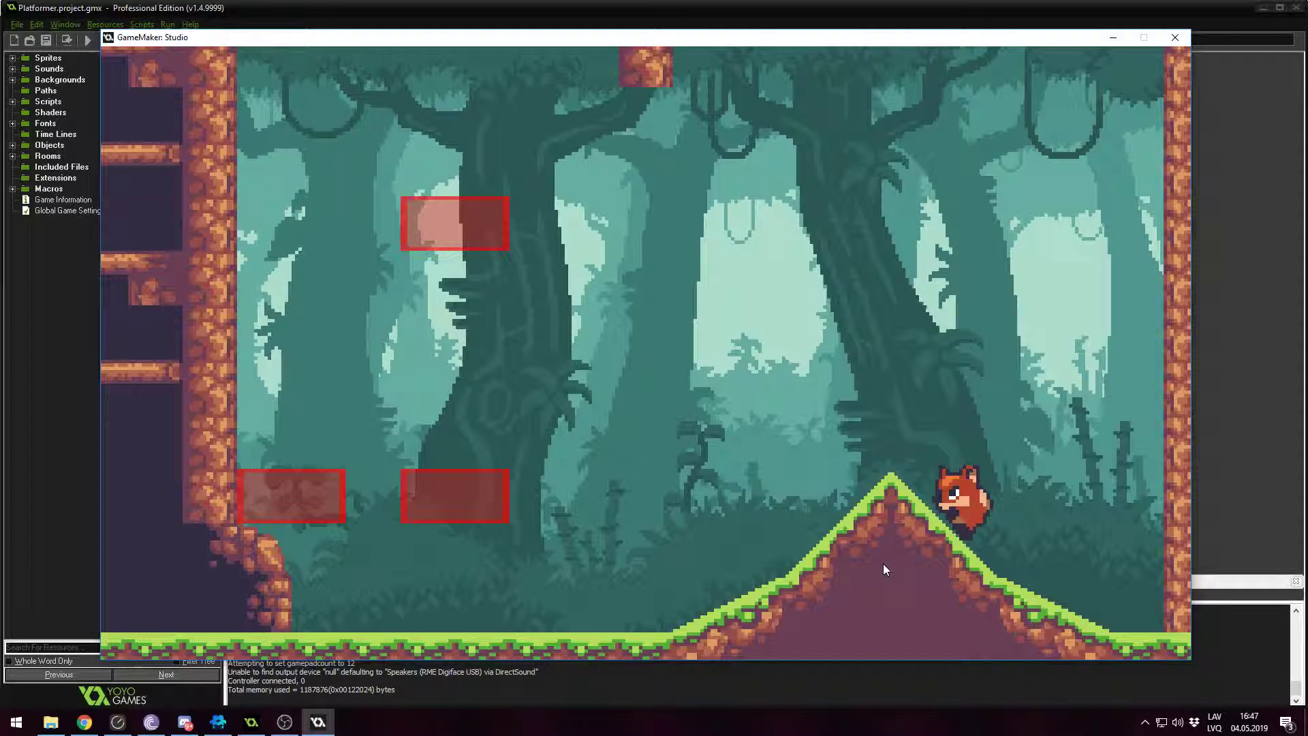
key("Left")
key("Right")
key("Left")
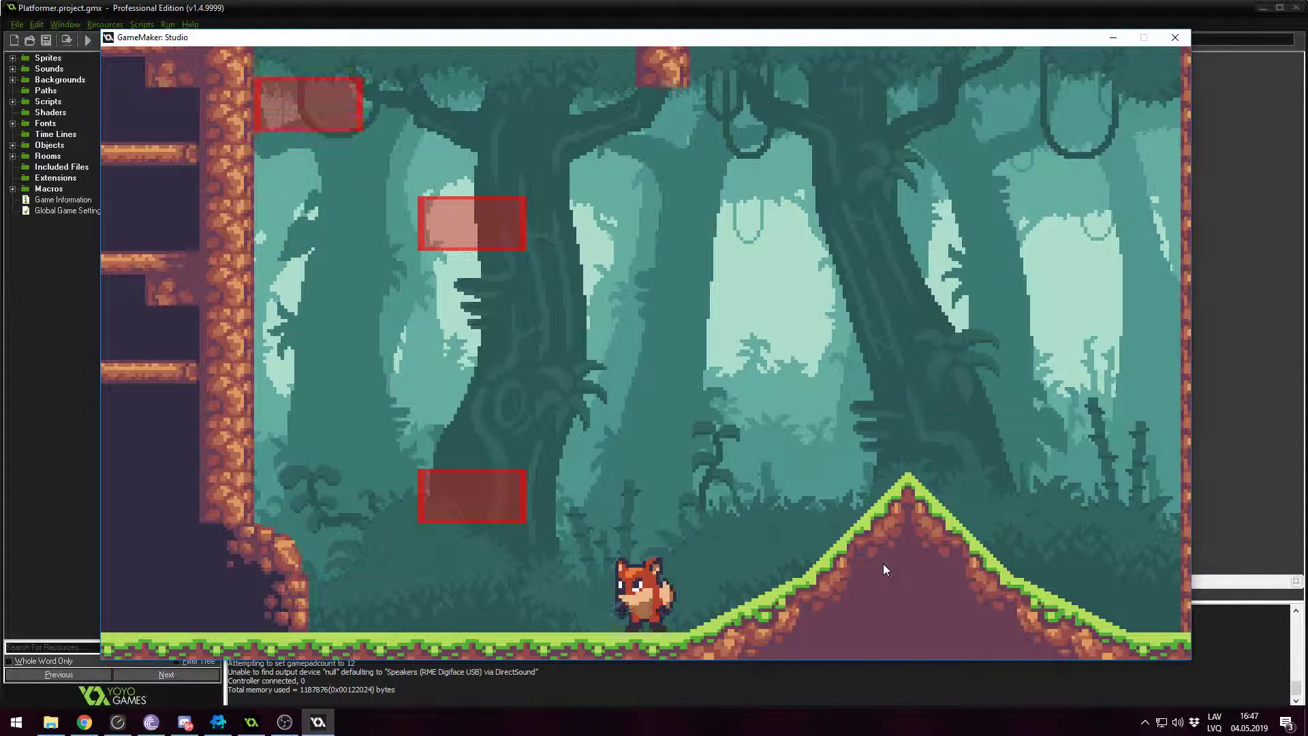
key("Right")
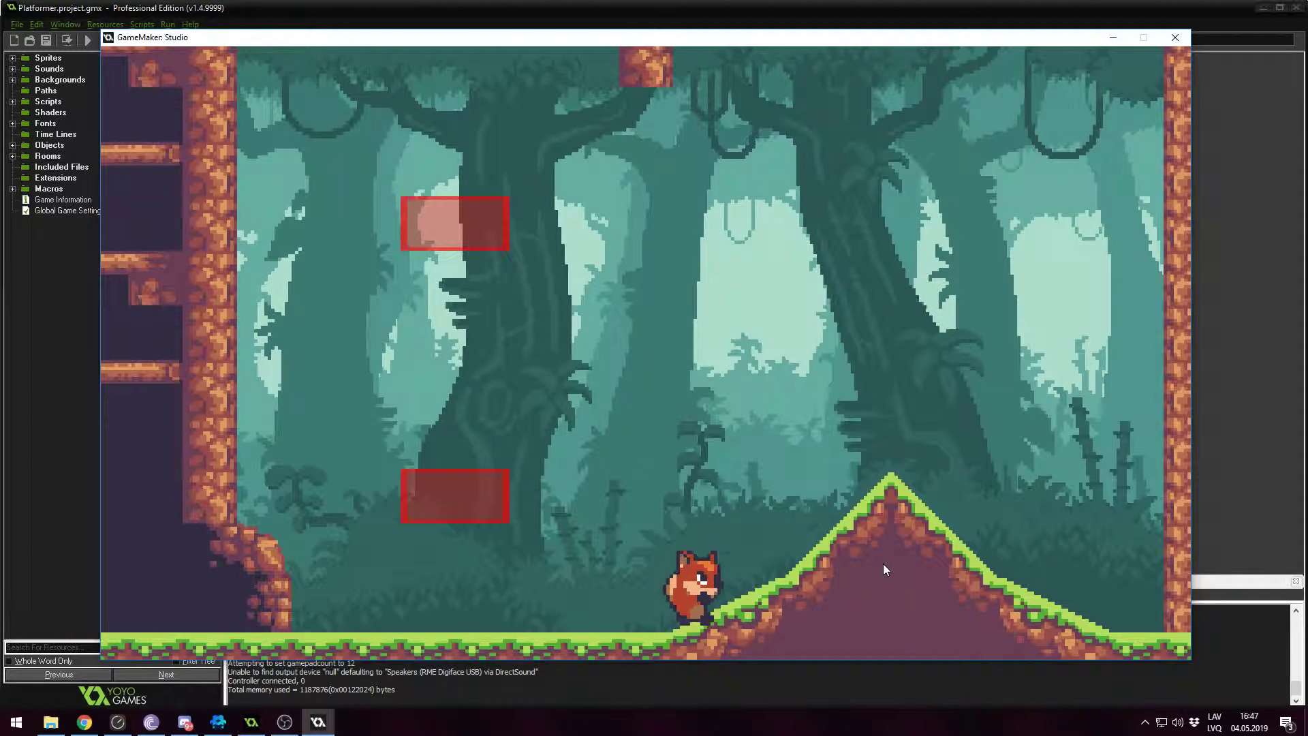
key("Right")
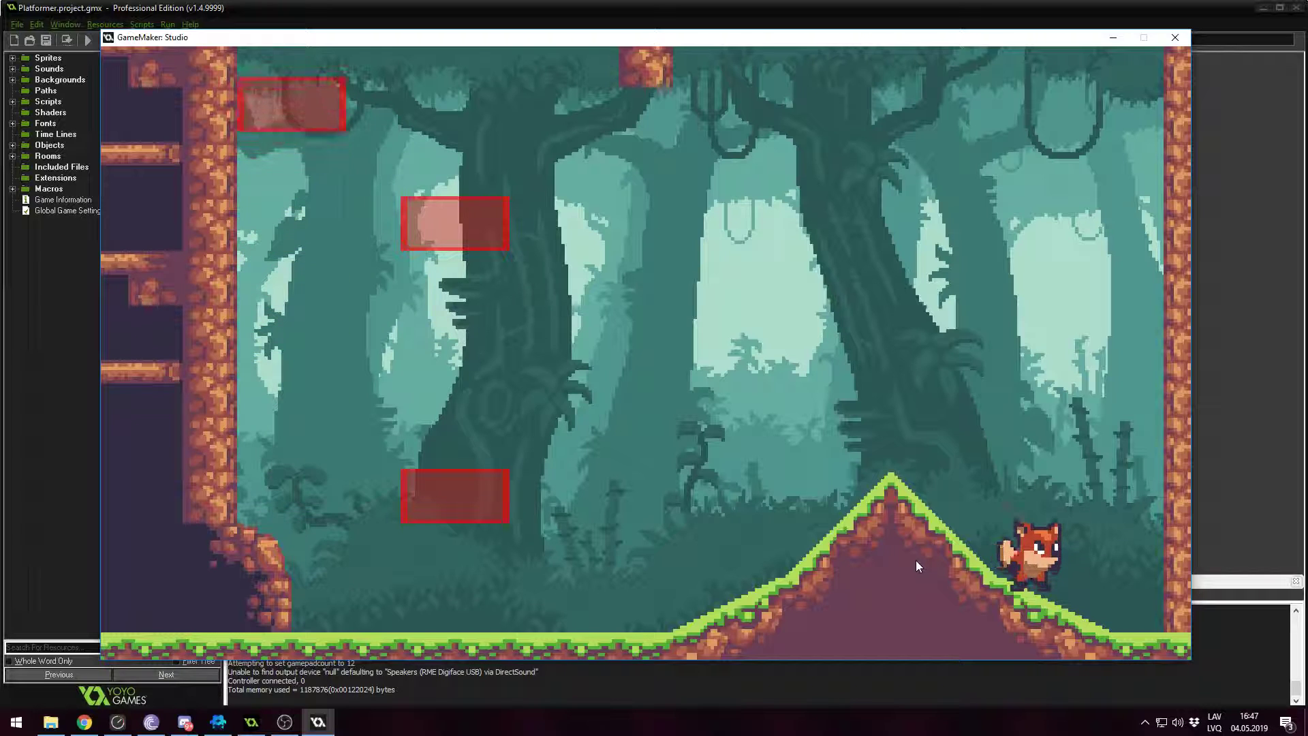
key("Right")
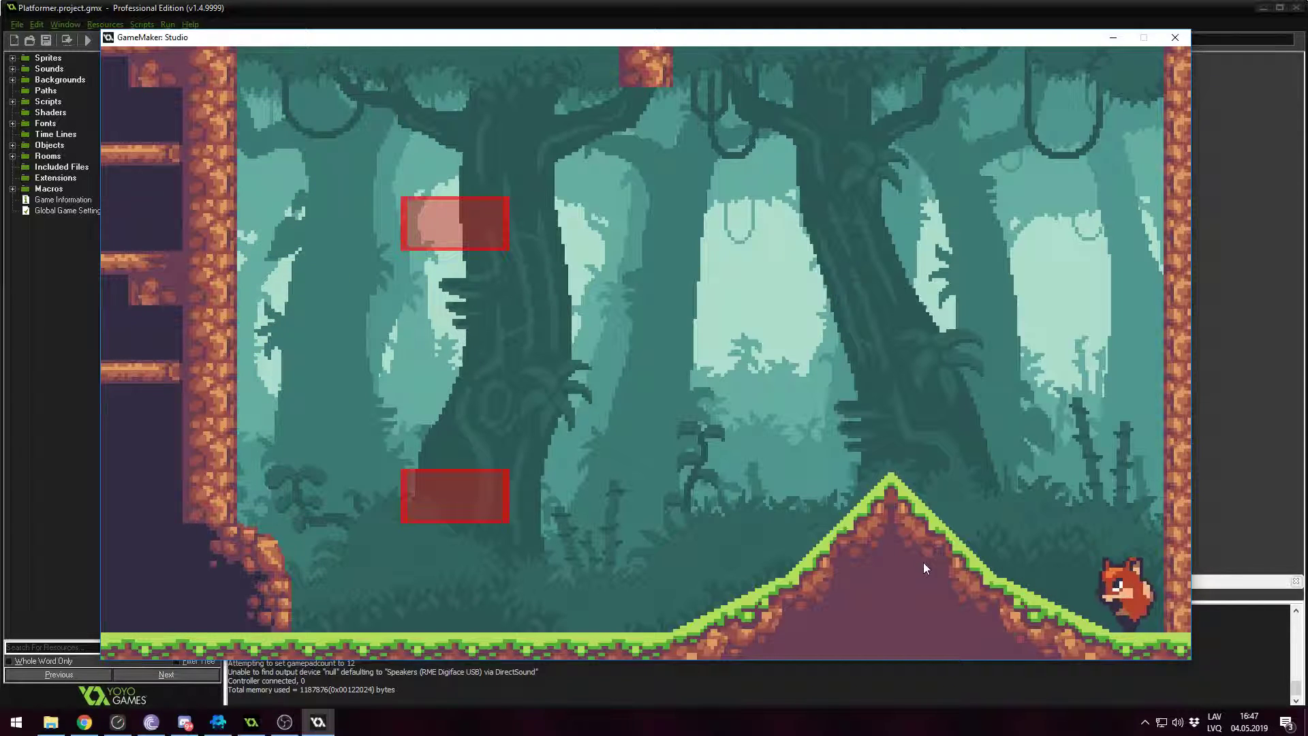
key("Left")
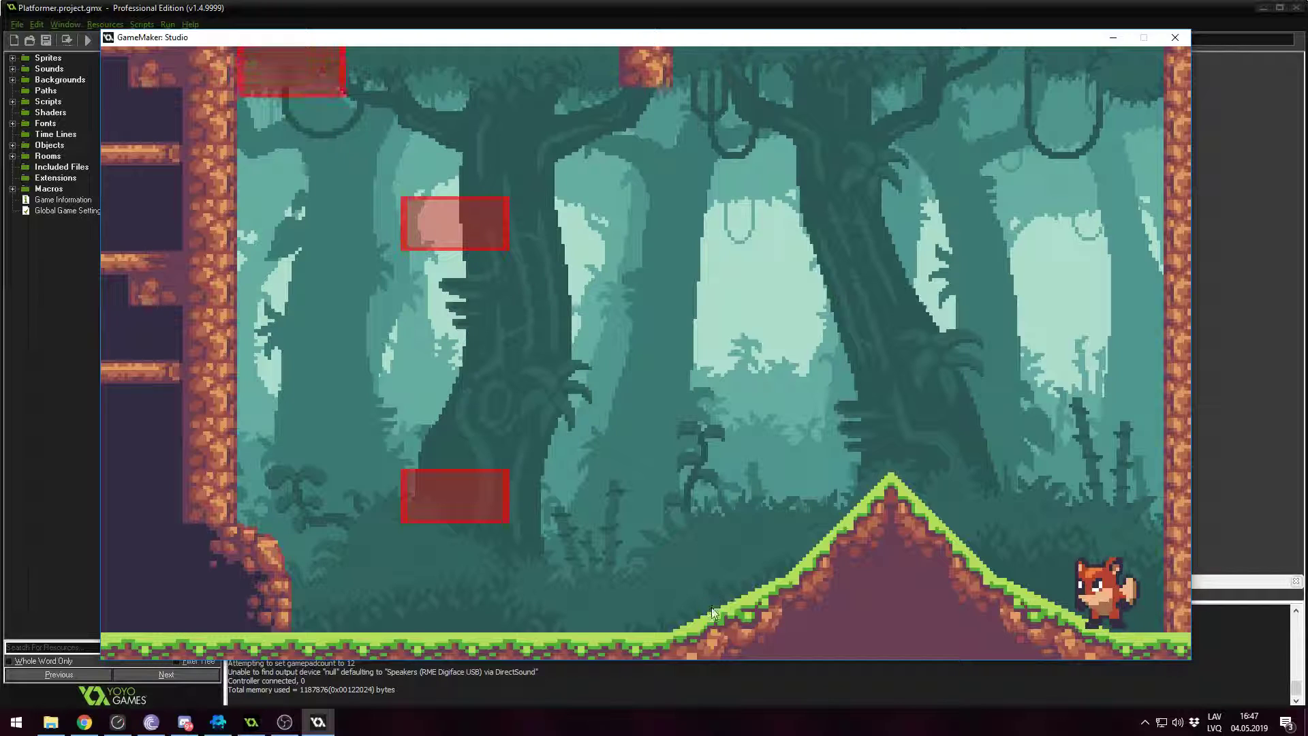
Step: Jump the fox over the hill toward the tower and back again
key("Left")
key("space")
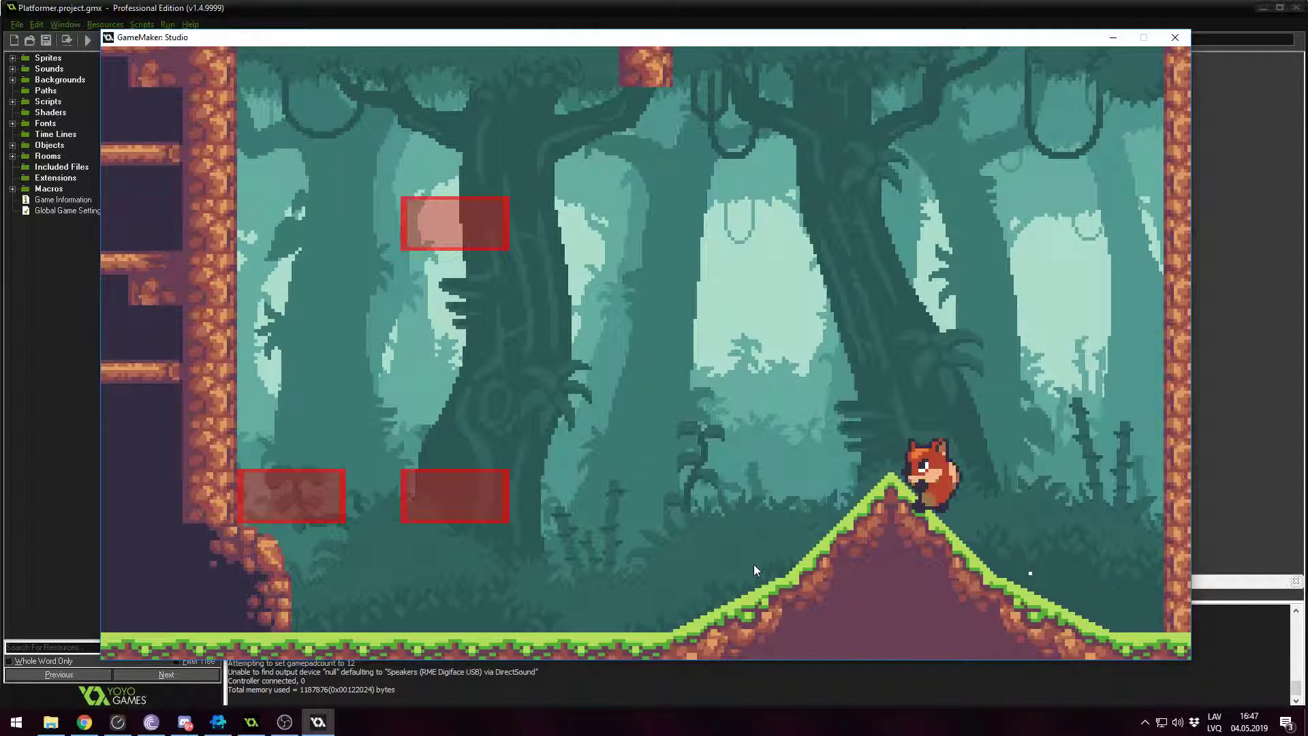
key("Left")
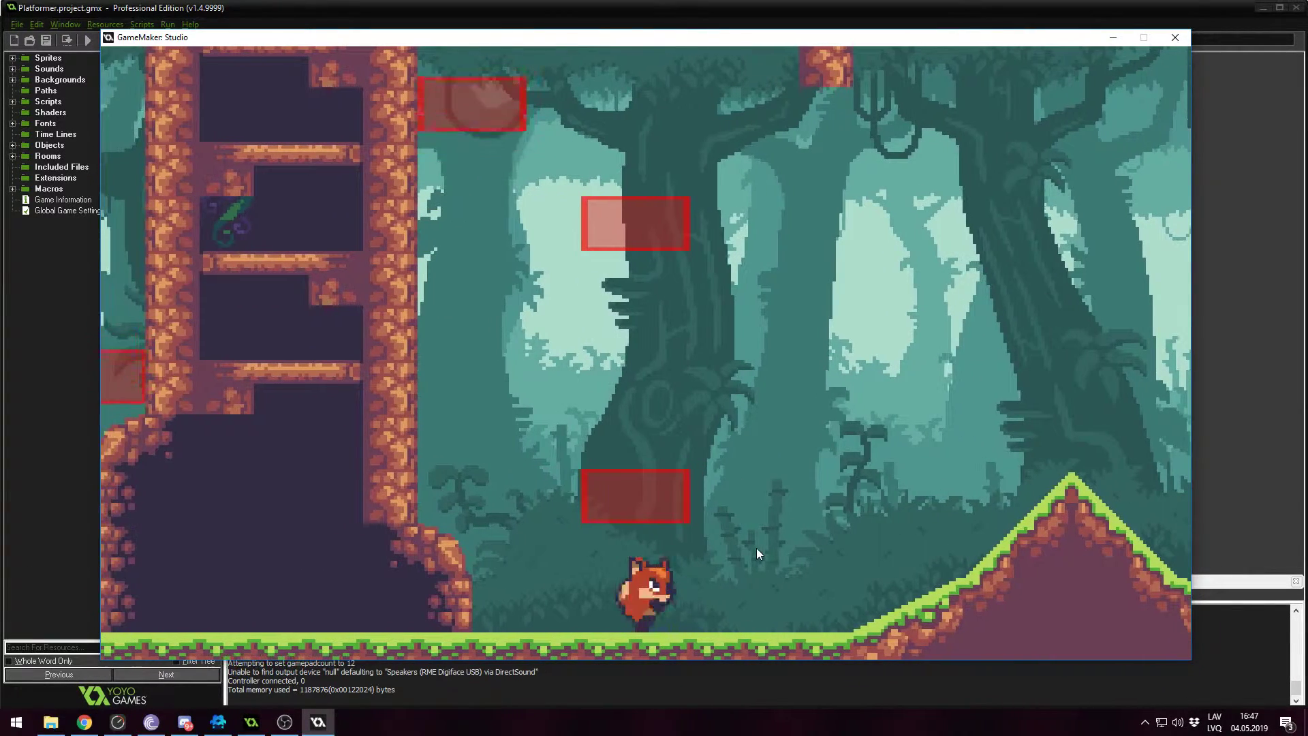
key("Right")
key("Right")
key("space")
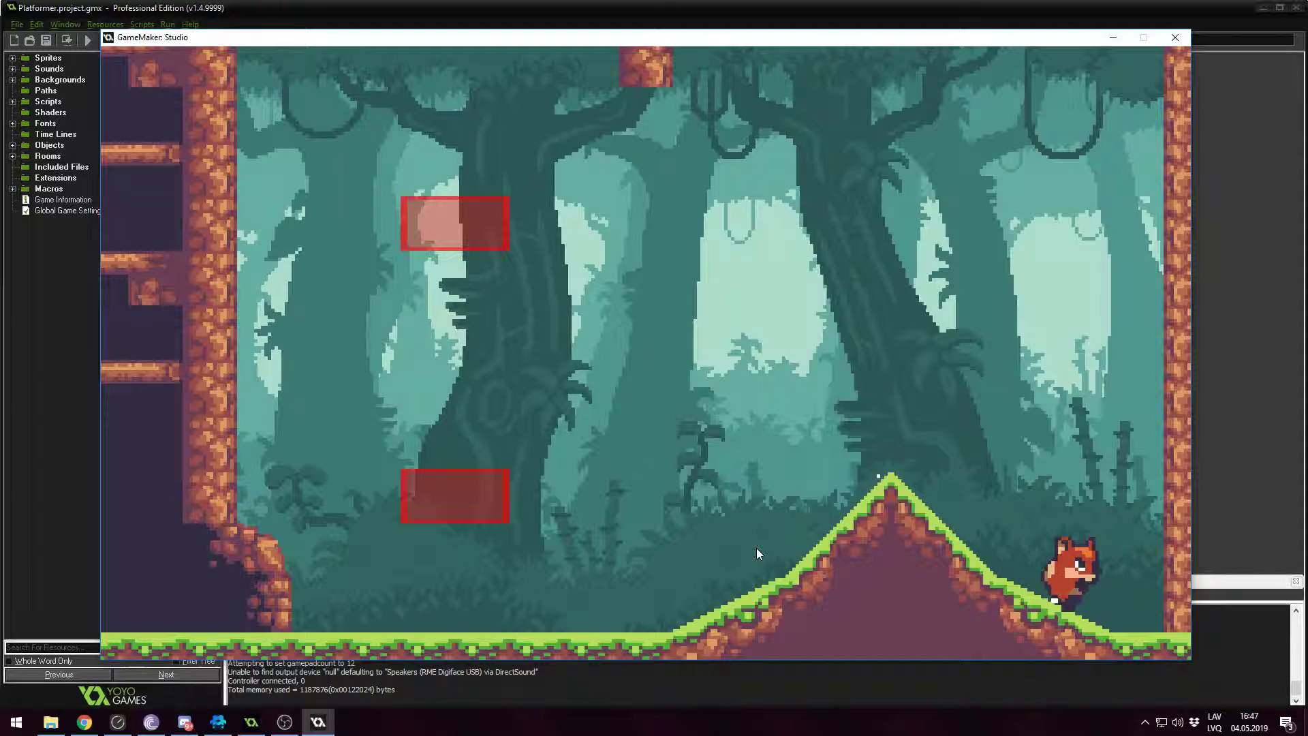
key("Left")
key("space")
key("Left")
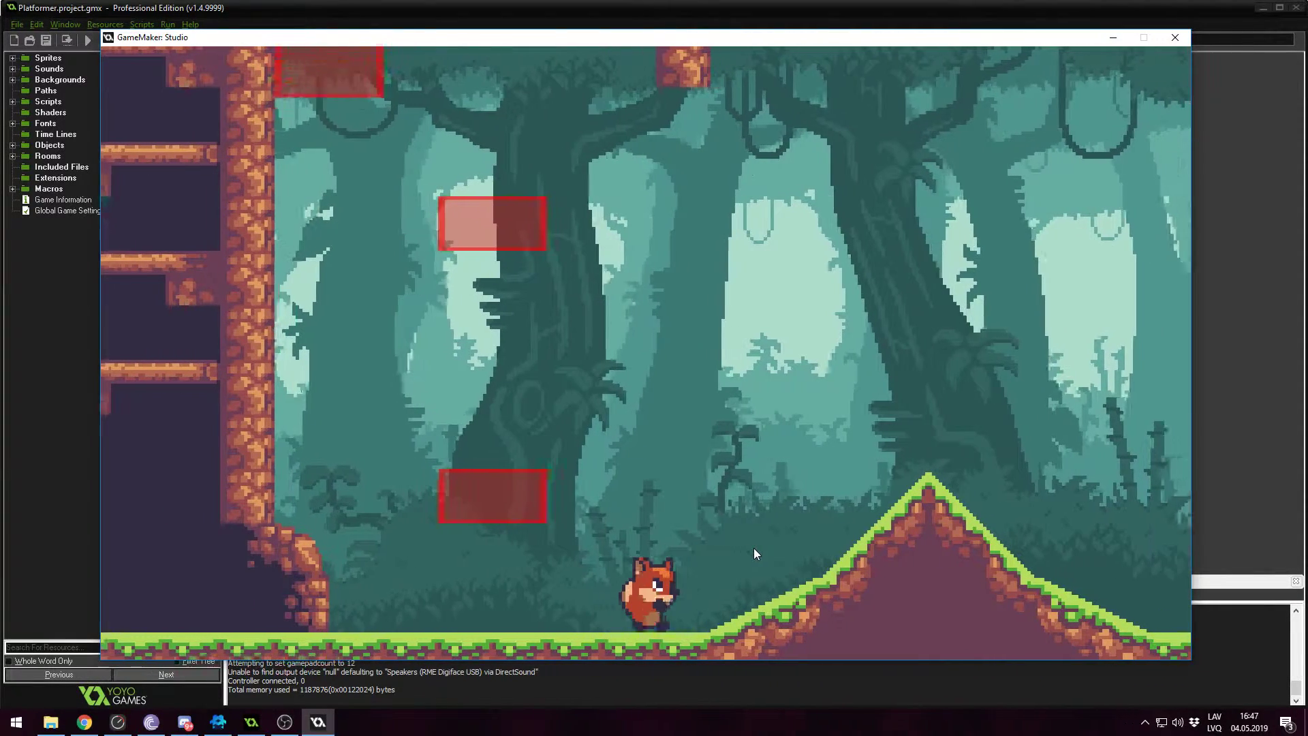
Step: Make the fox jump repeatedly around the hill, steering it in mid-air
key("Right")
key("space")
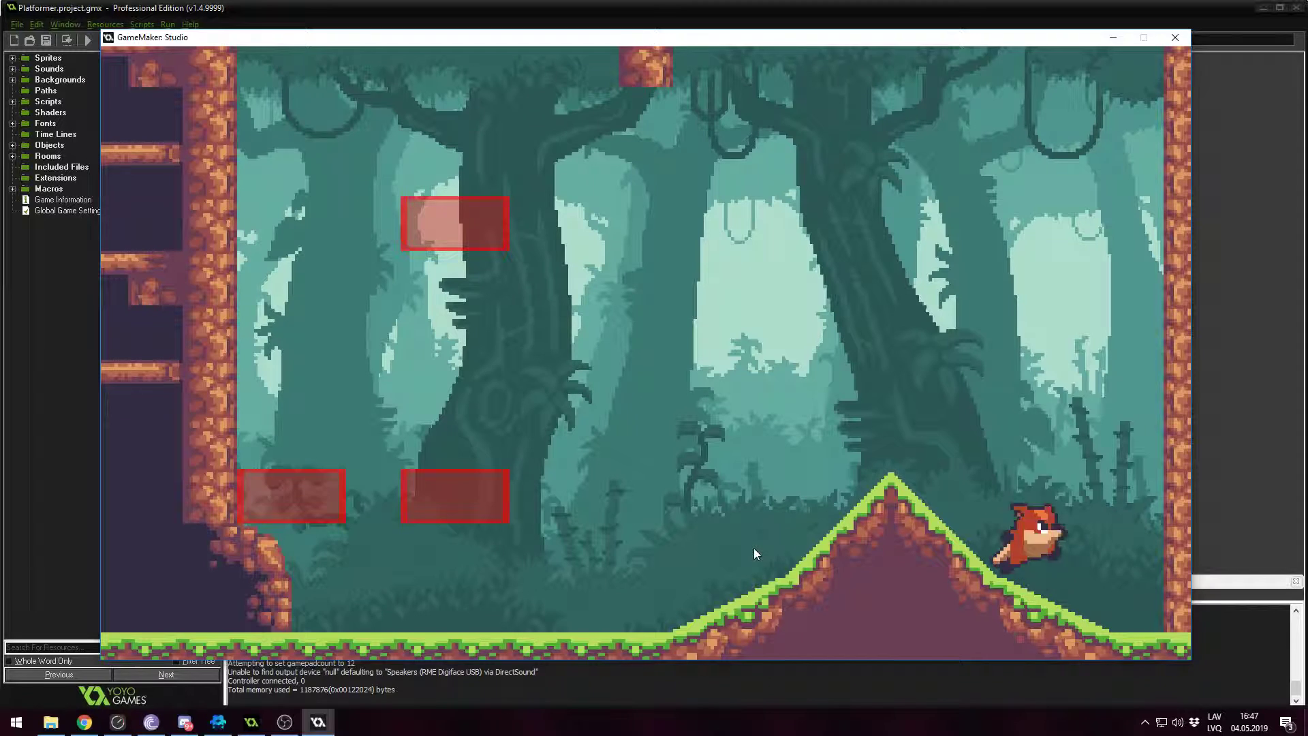
key("space")
key("Left")
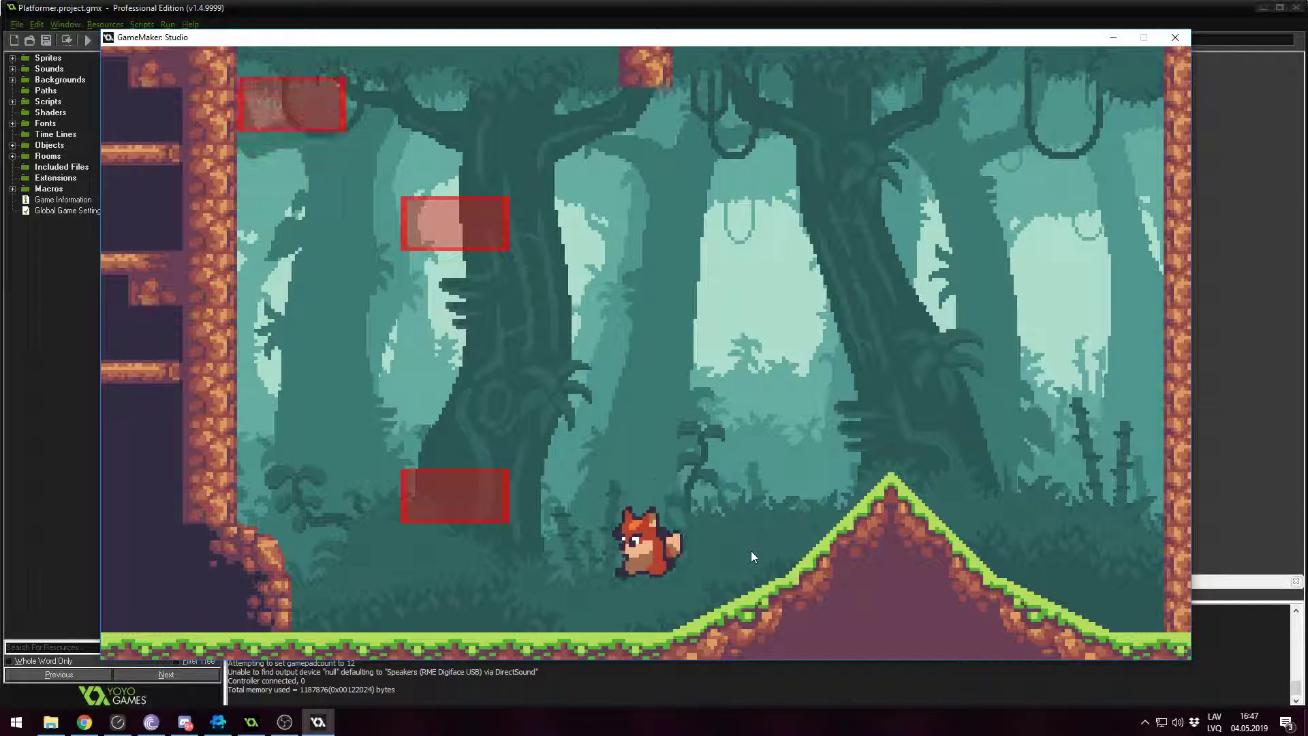
key("Right")
key("space")
key("Left")
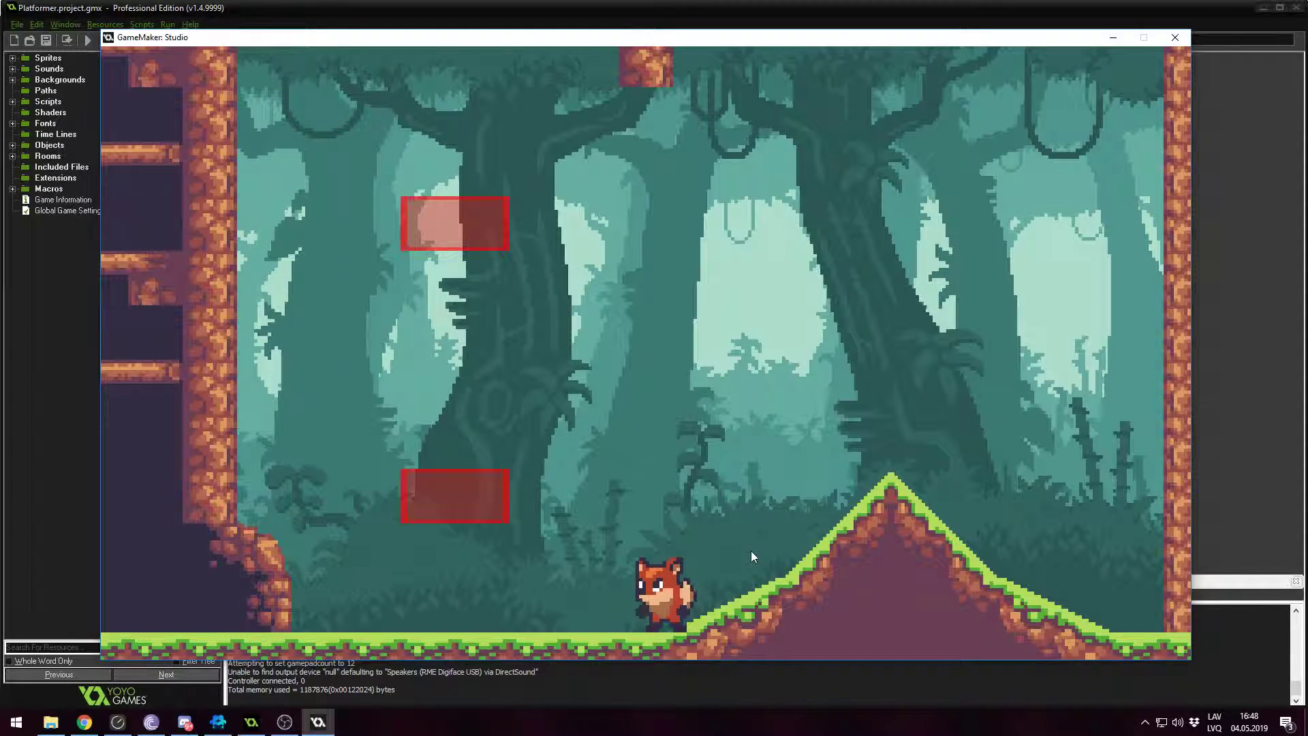
Step: Jump the fox onto the lower red block, then quit the game with Escape
key("Left")
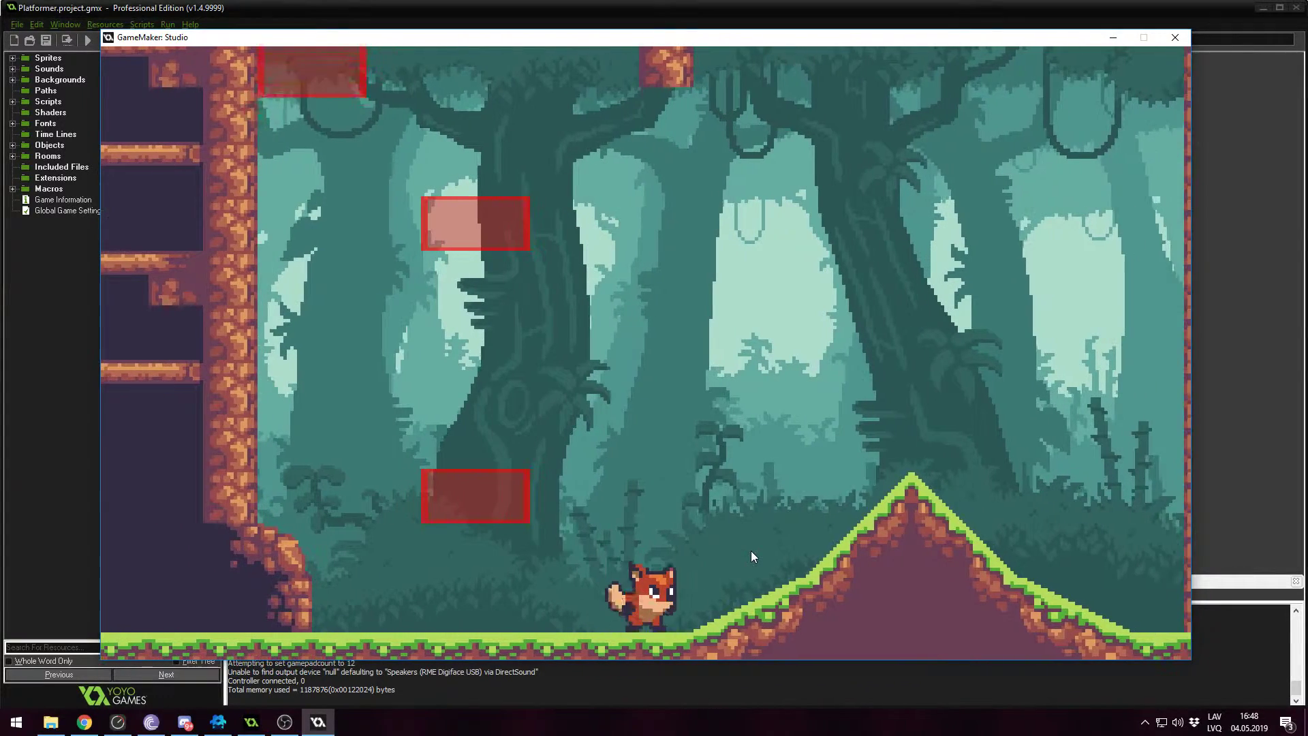
key("Right")
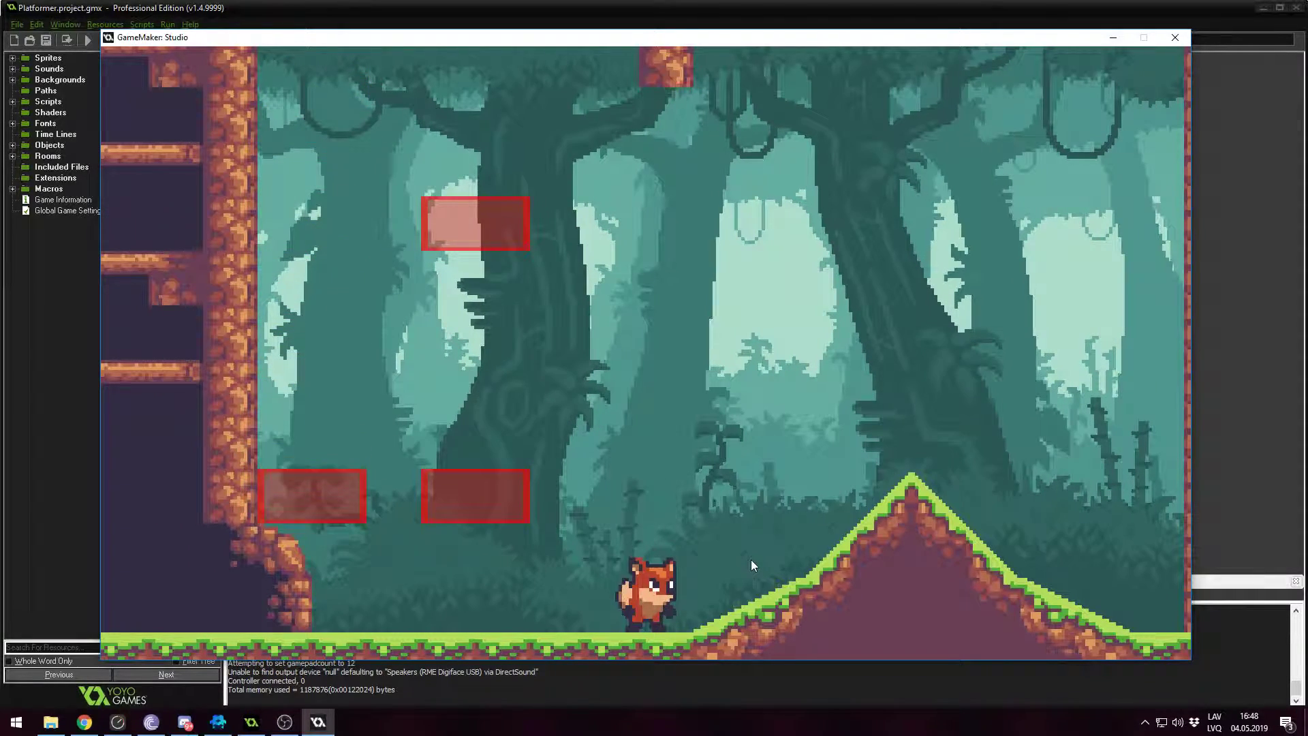
key("Left")
key("Left")
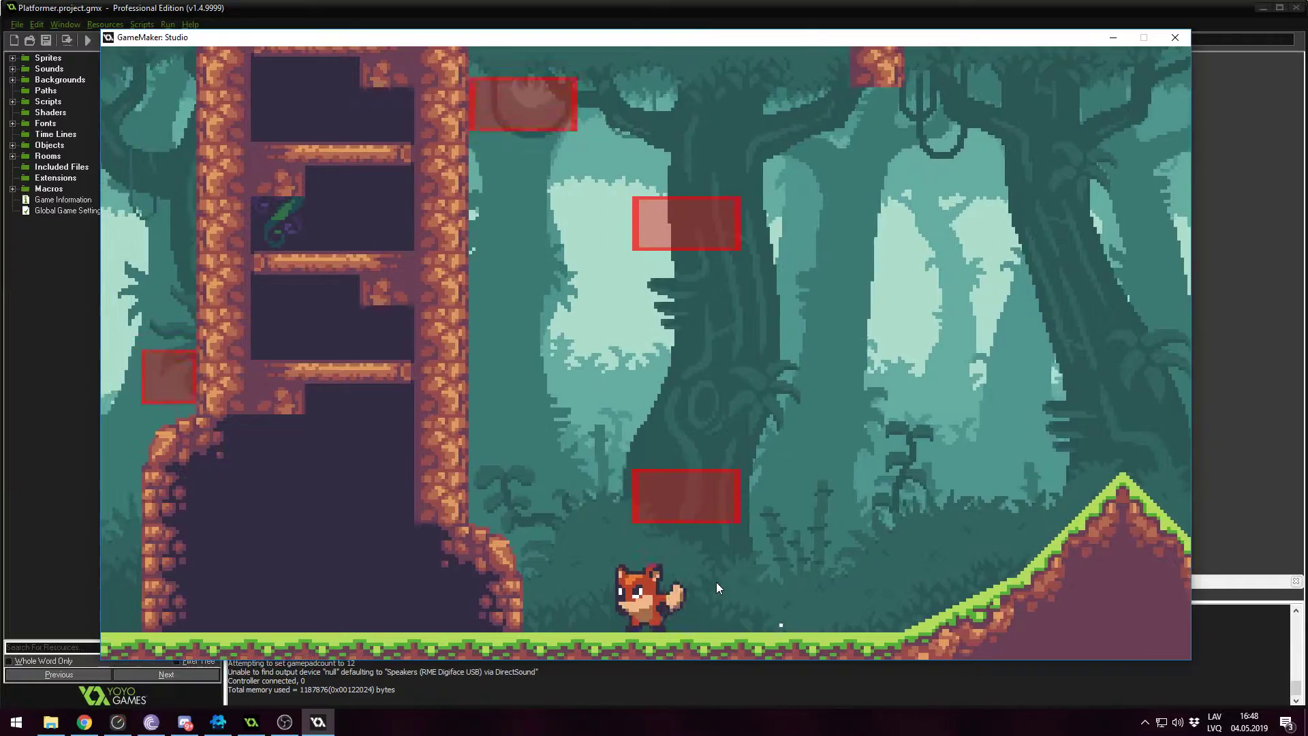
key("Right")
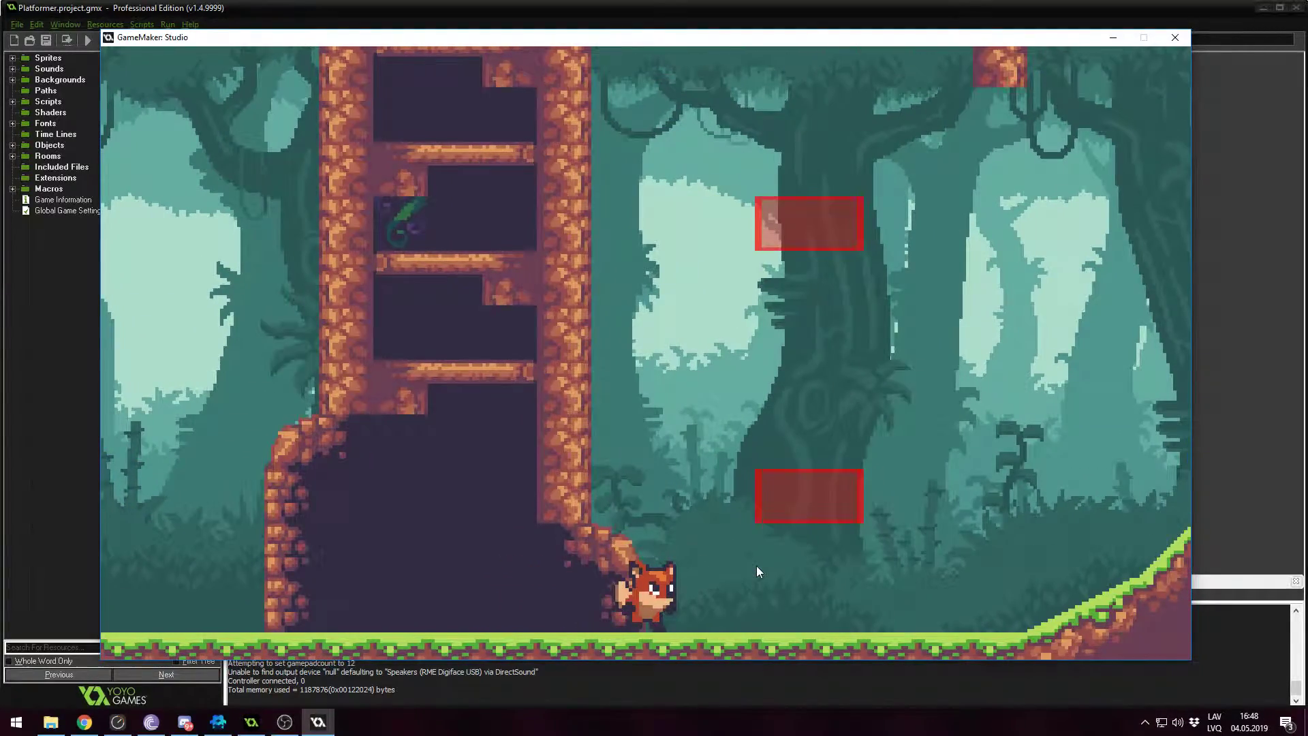
key("Left")
key("space")
key("Right")
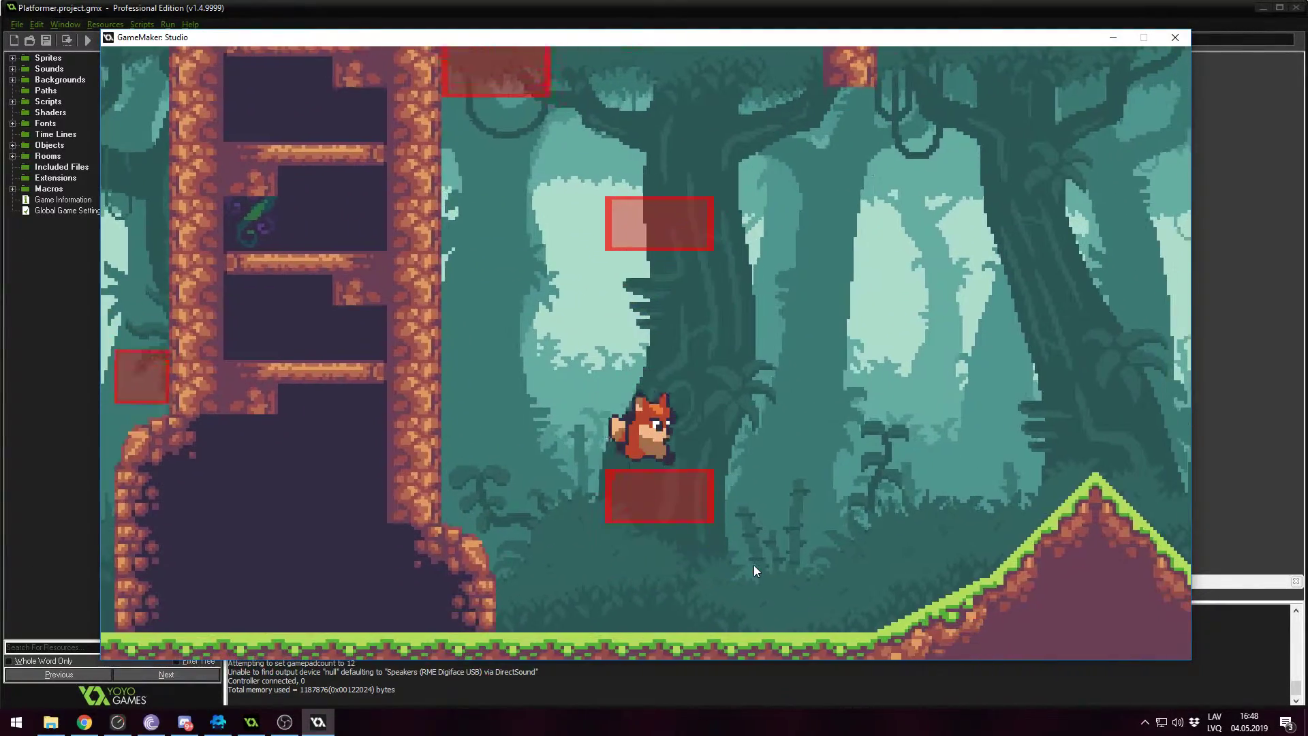
key("Escape")
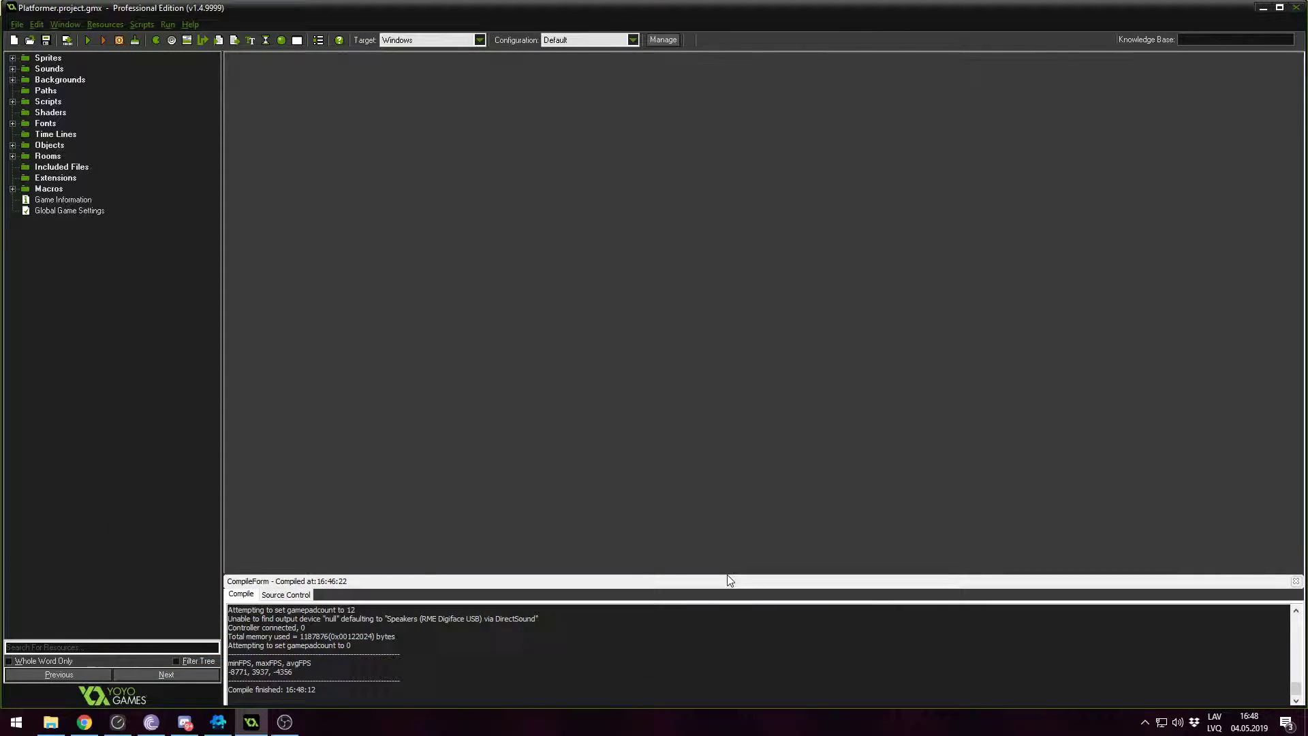
Step: Switch to the Defold True Tile Collision project
left_click(218, 722)
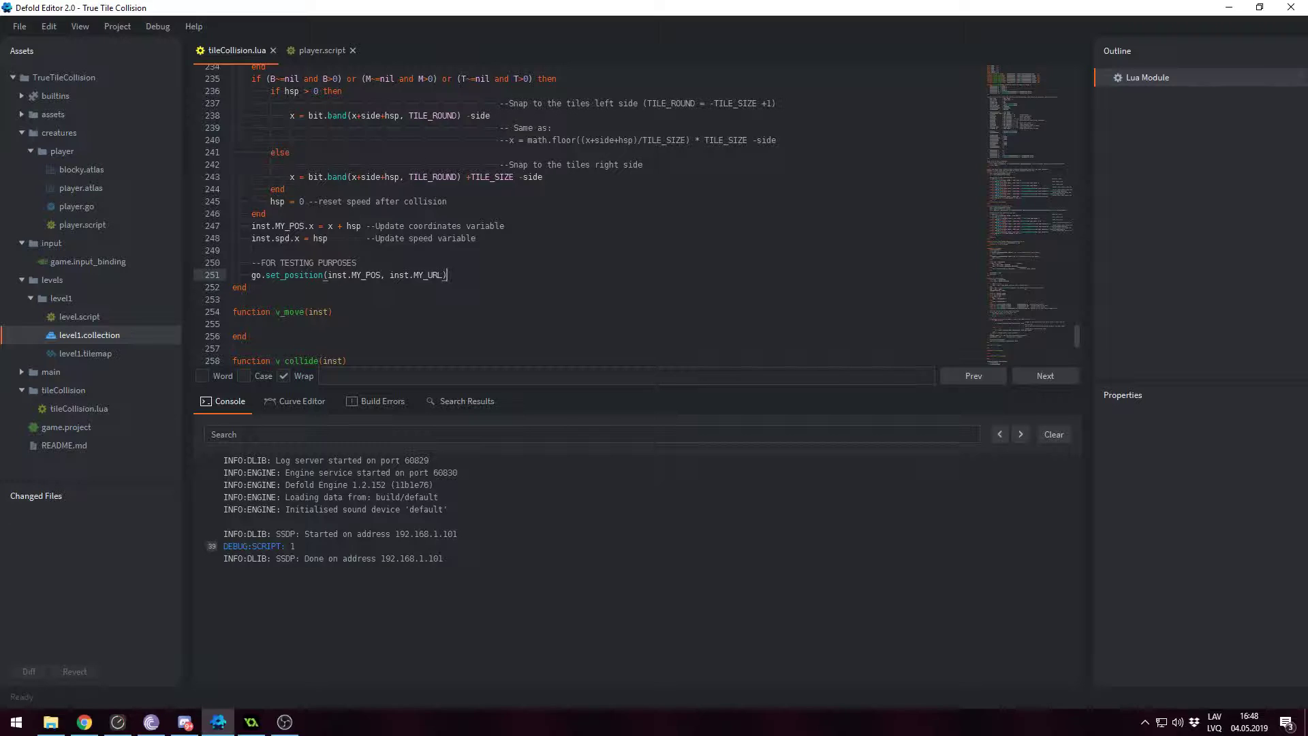
scroll(522, 263, "up", 5)
scroll(522, 261, "up", 1)
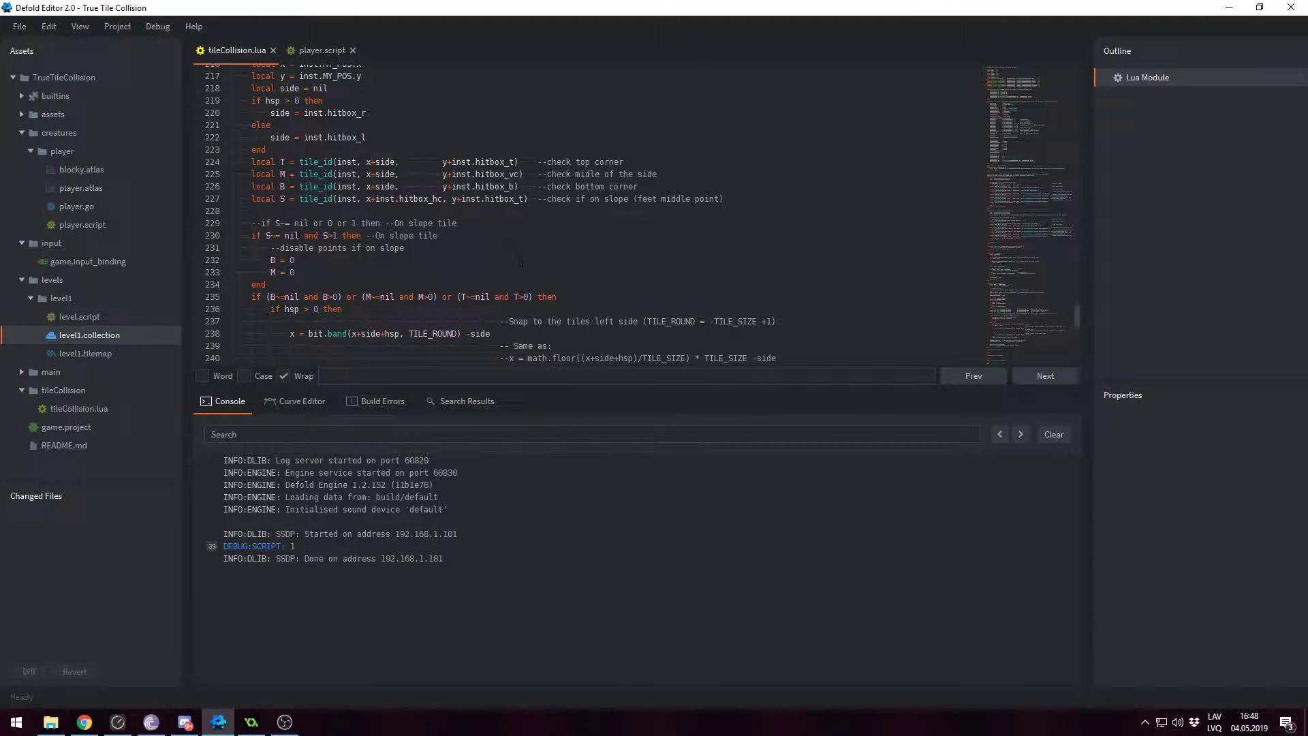
scroll(521, 263, "up", 1)
scroll(522, 263, "up", 2)
scroll(520, 263, "up", 2)
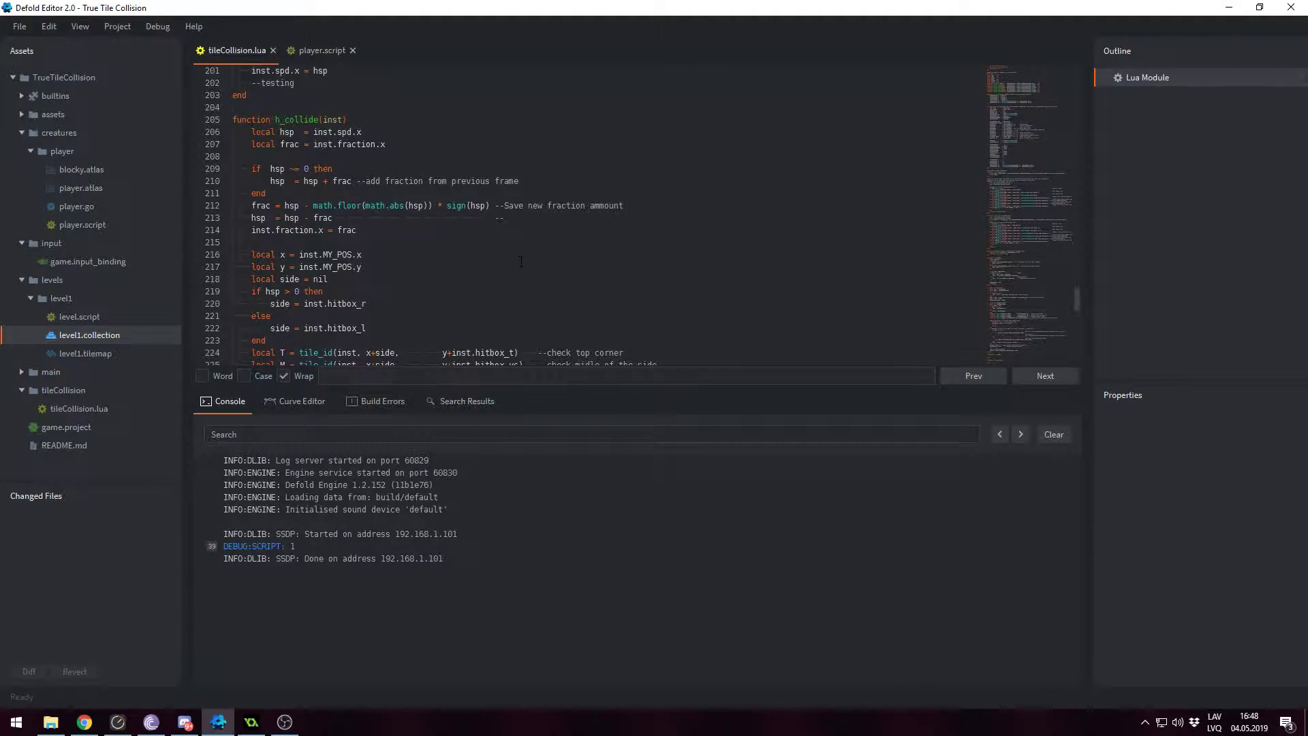
scroll(520, 263, "down", 3)
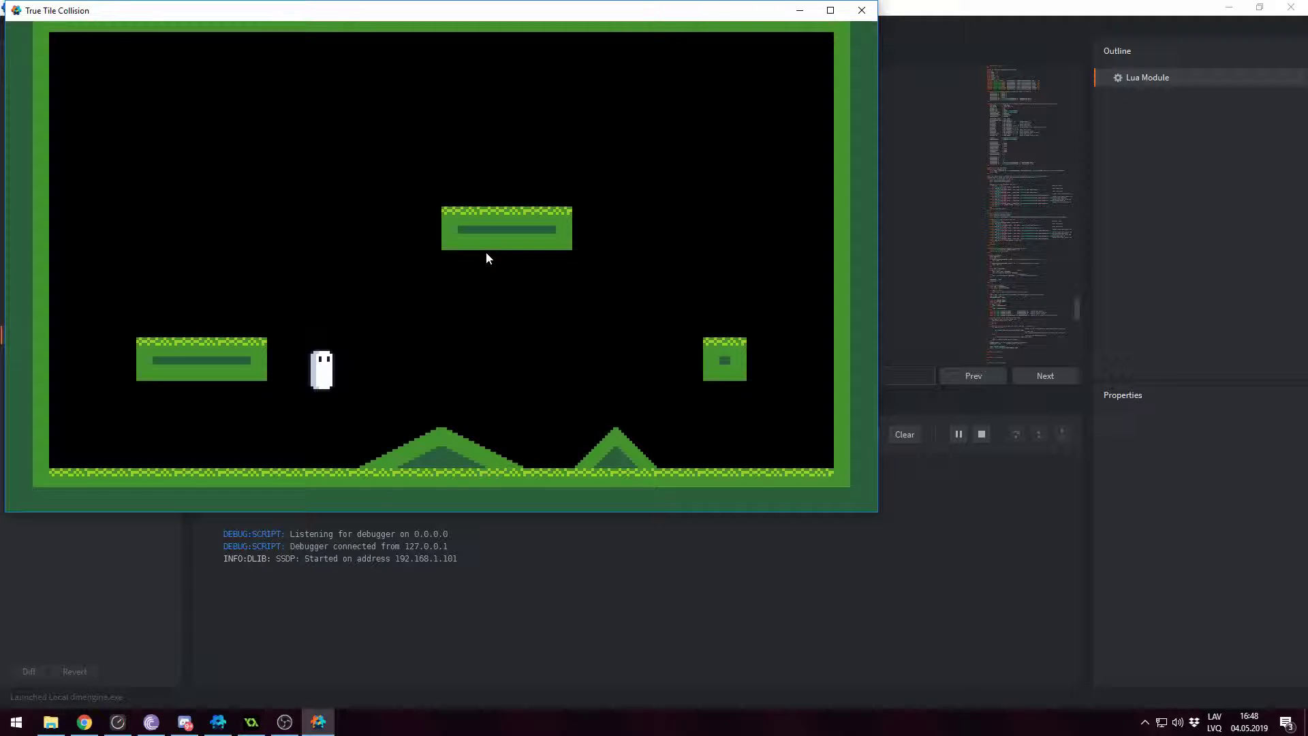
Step: Walk the ghost back and forth, edging it toward the small block
key("Right")
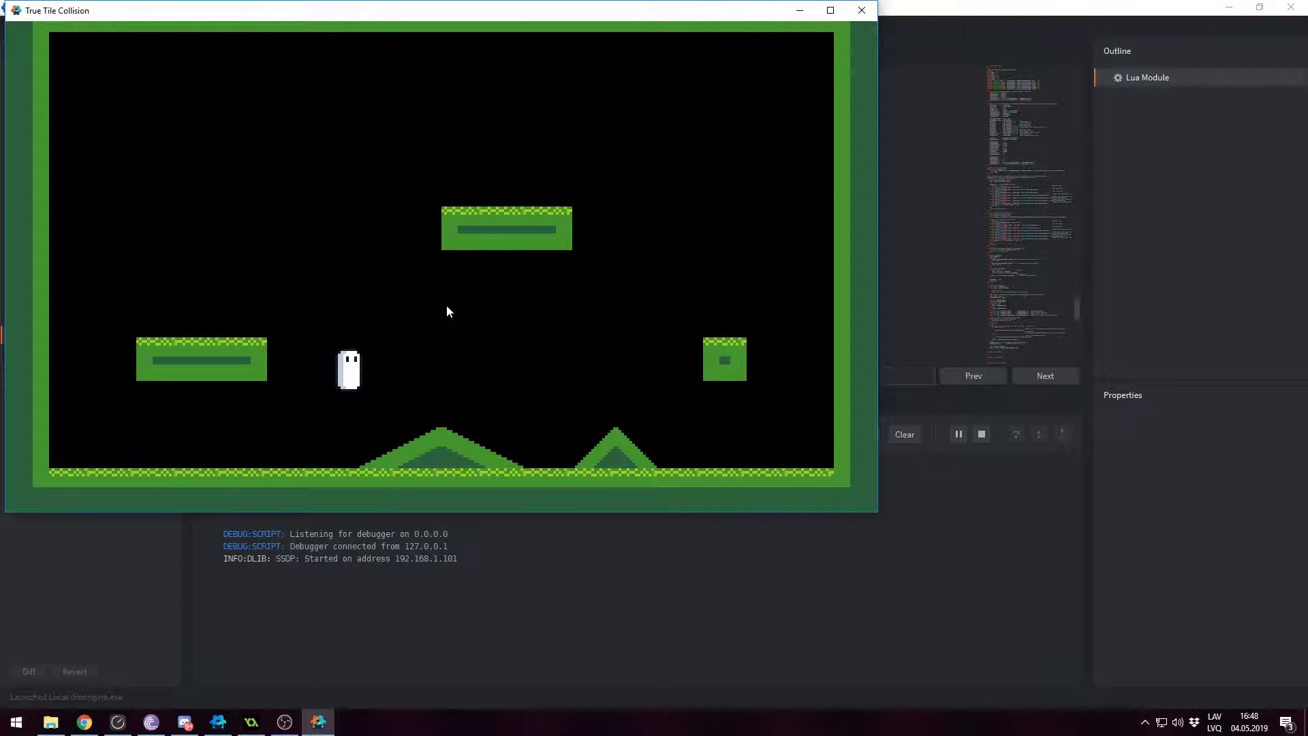
key("Right")
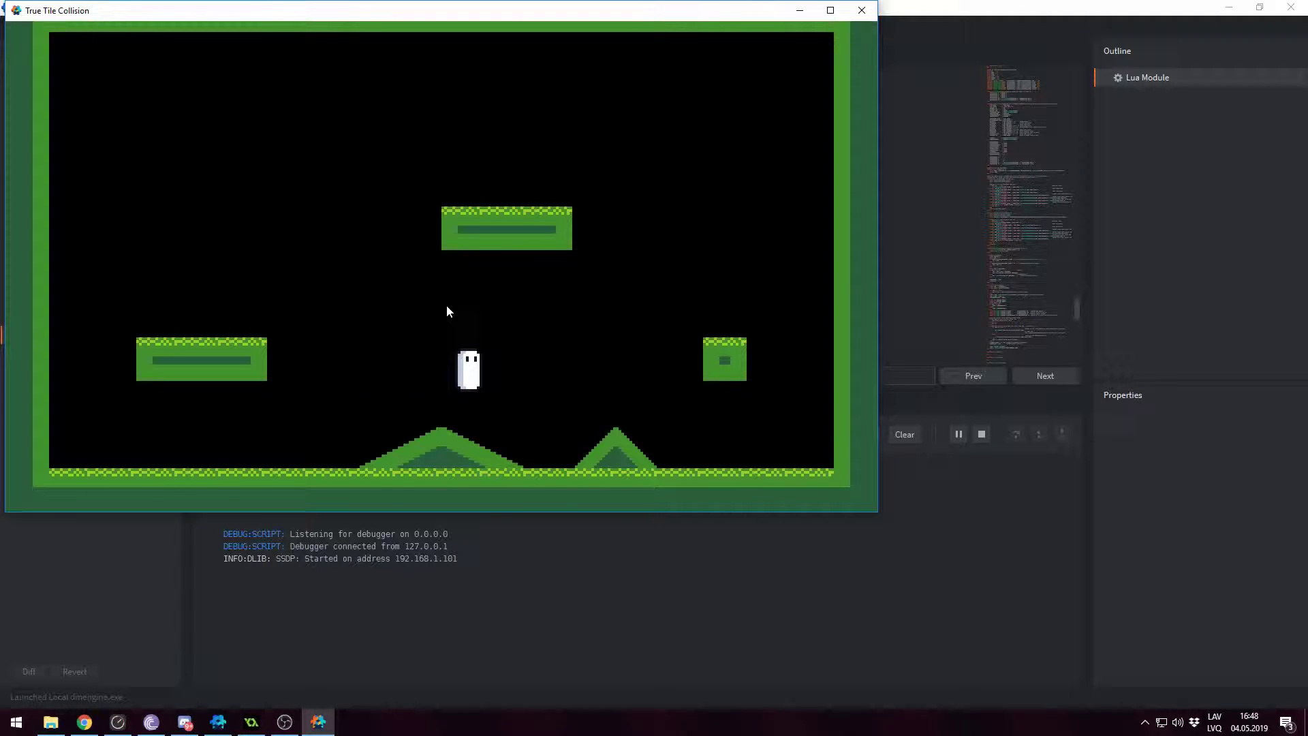
key("Left")
key("Right")
key("Left")
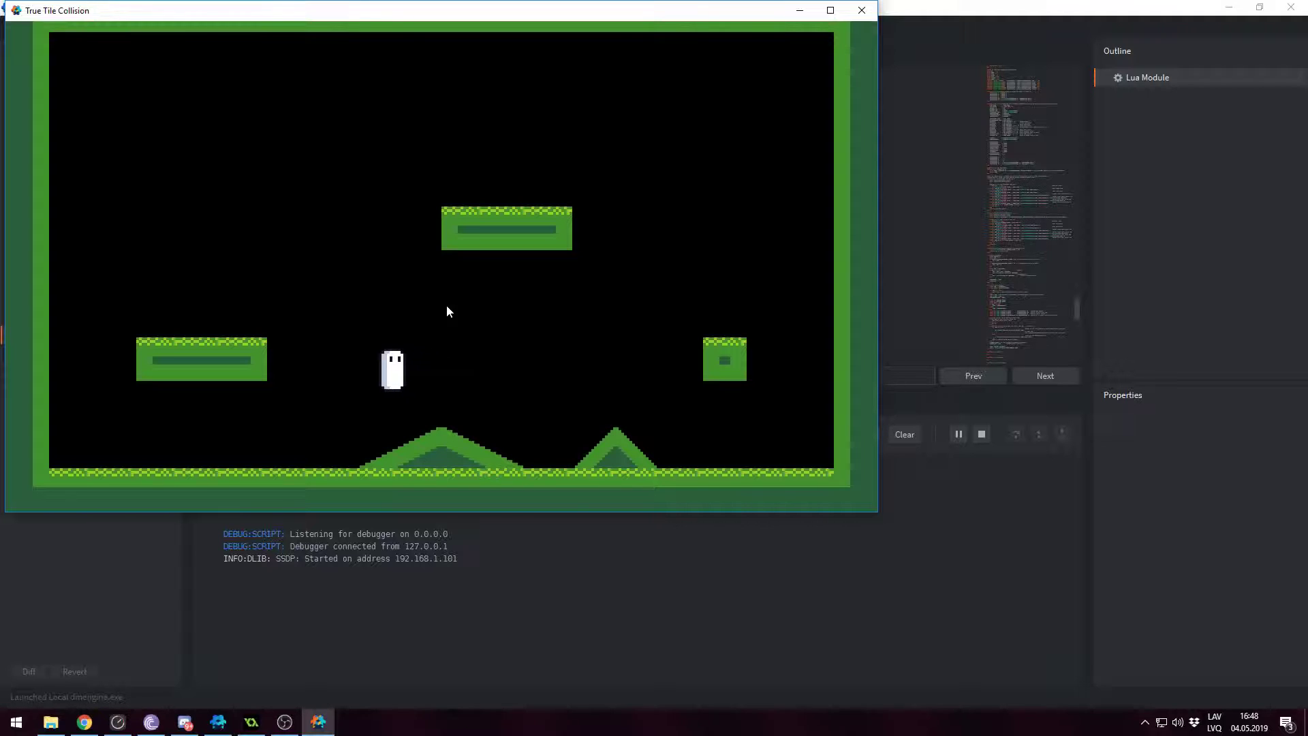
key("Right")
key("Left")
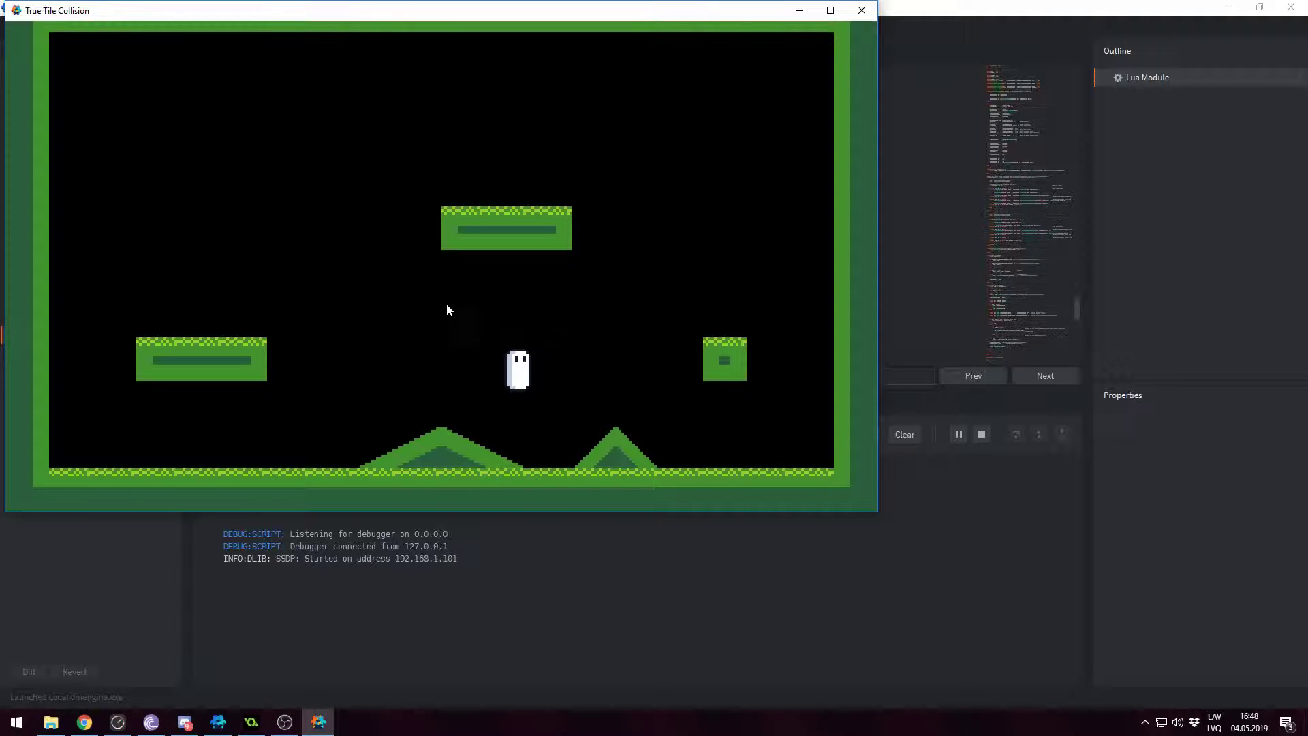
key("Right")
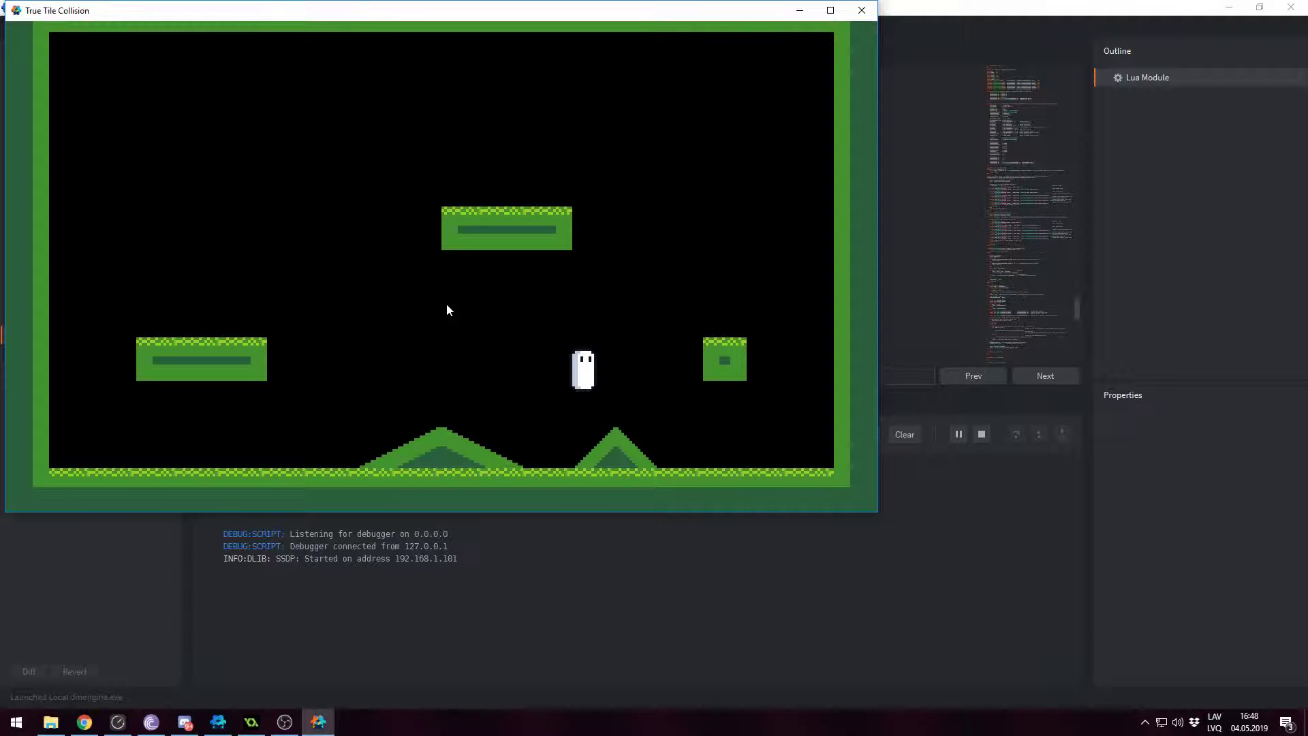
key("Left")
key("Right")
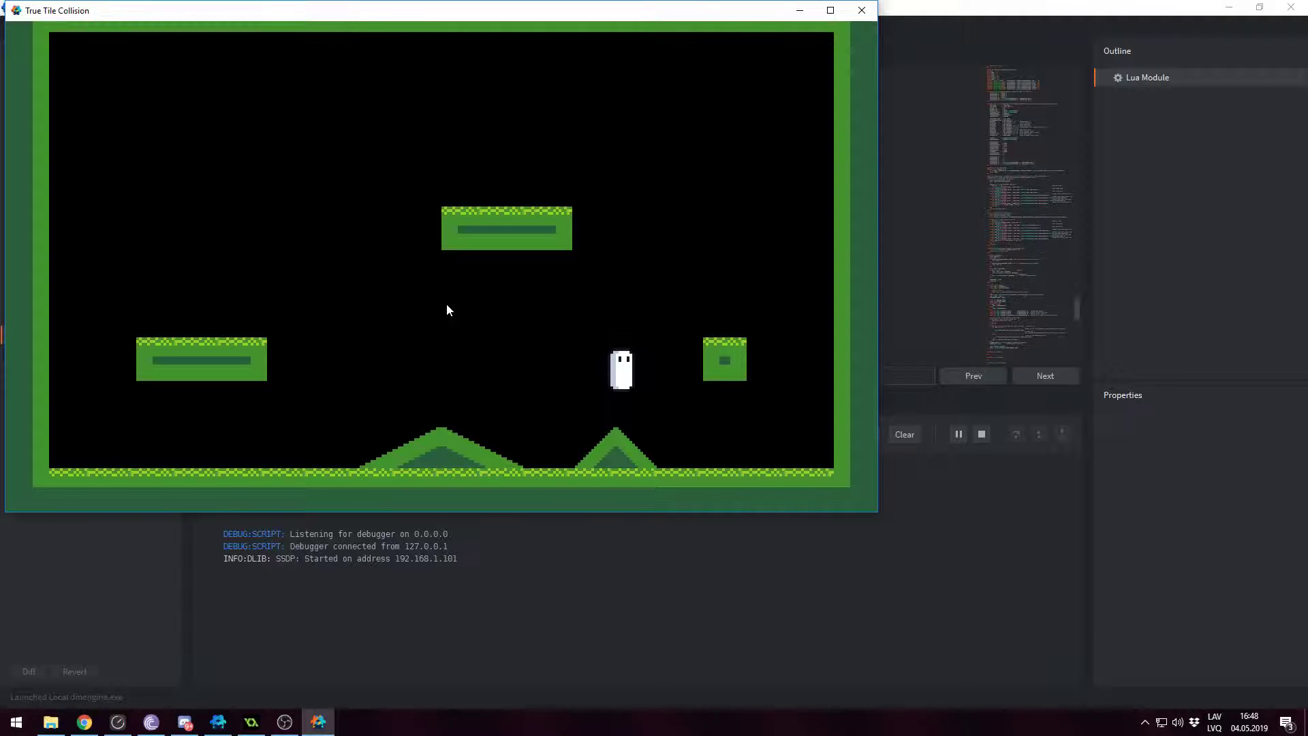
Step: Repeatedly push the ghost against the small block to test horizontal collision
key("Right")
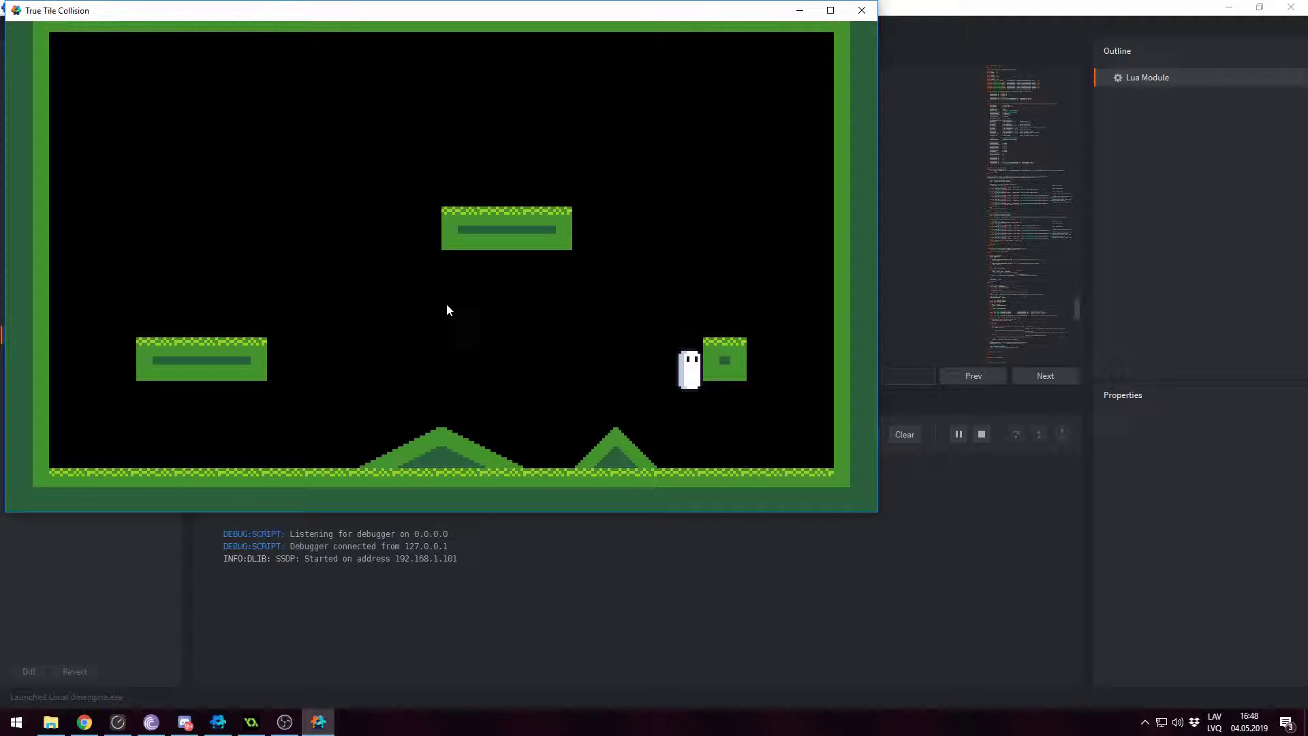
key("Left")
key("Right")
key("Left")
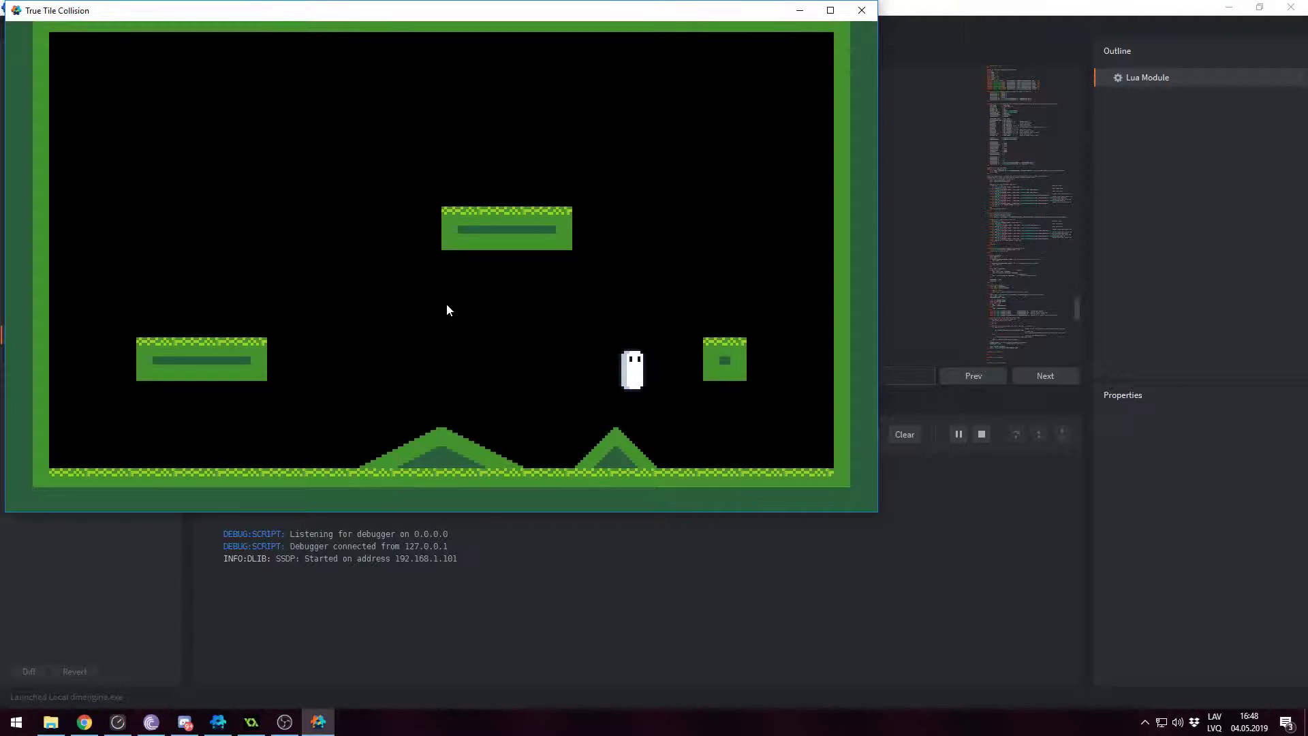
key("Right")
key("Left")
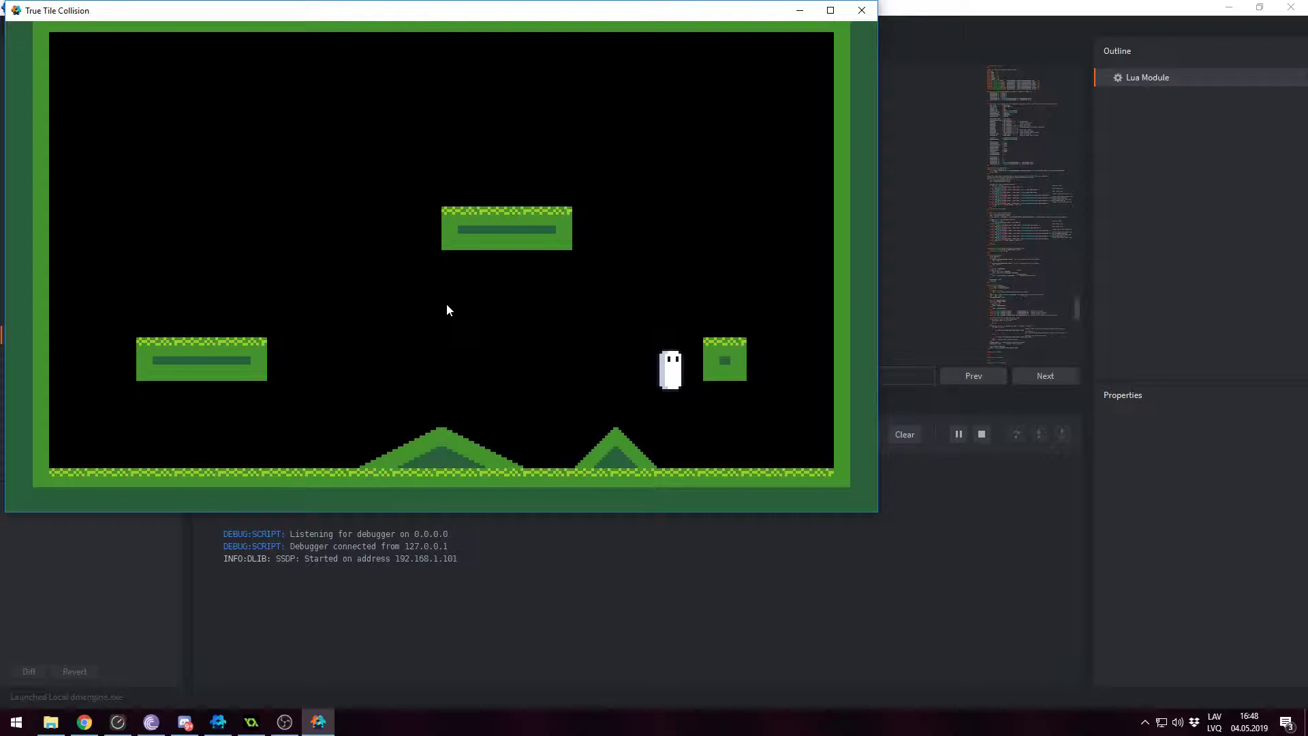
key("Right")
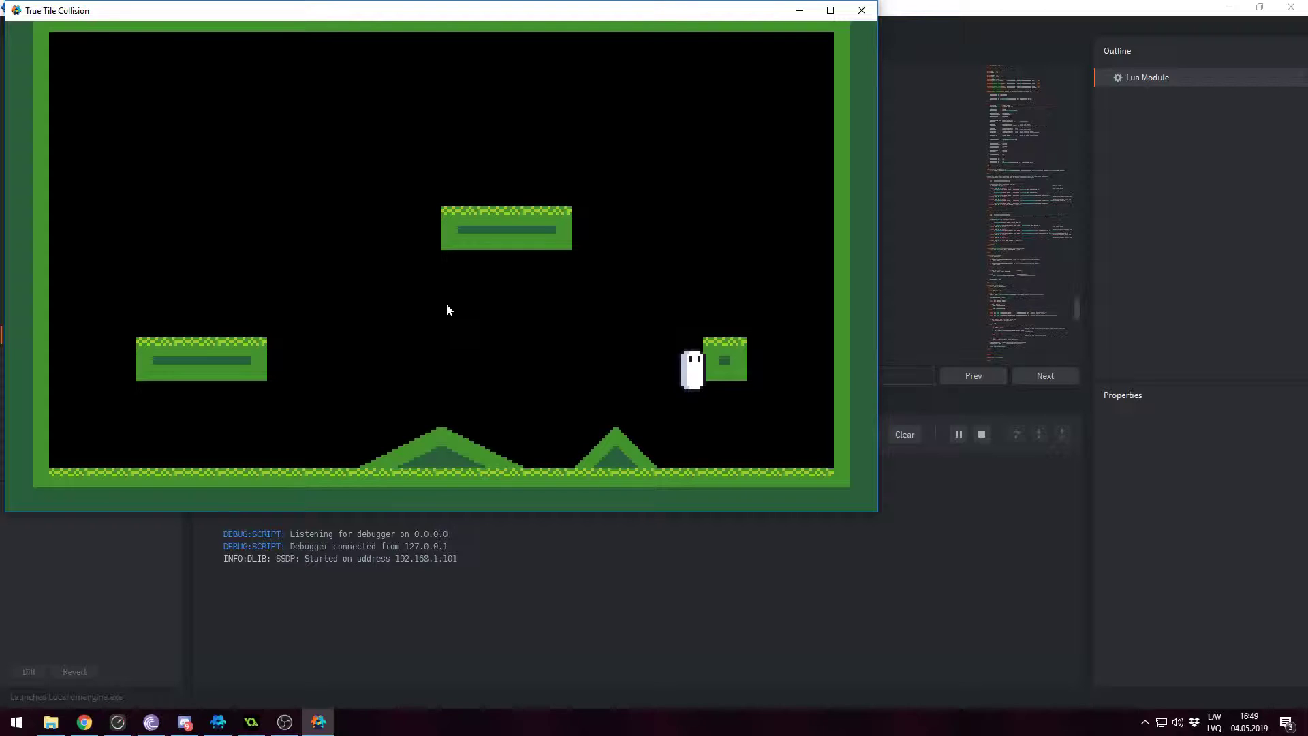
Step: Walk the ghost far left toward the left platform
key("Left")
key("Right")
key("Left")
key("Right")
key("Left")
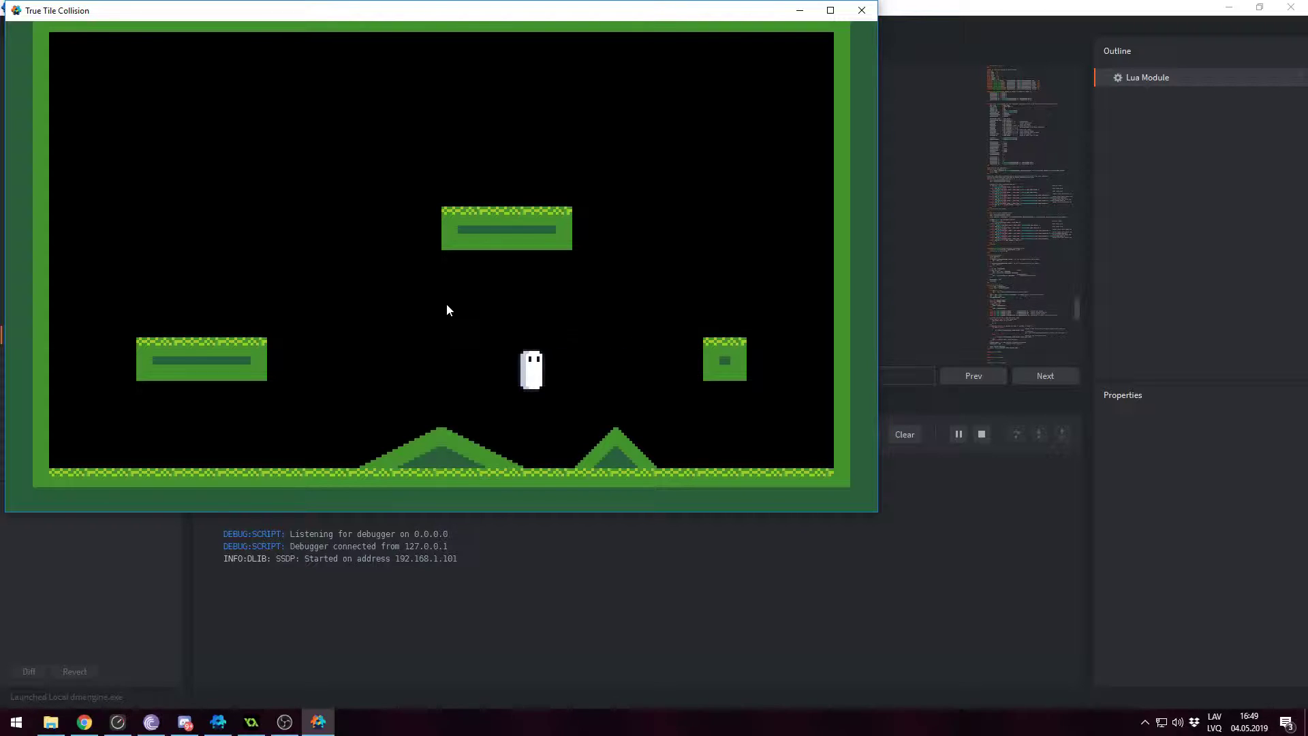
key("Left")
key("Right")
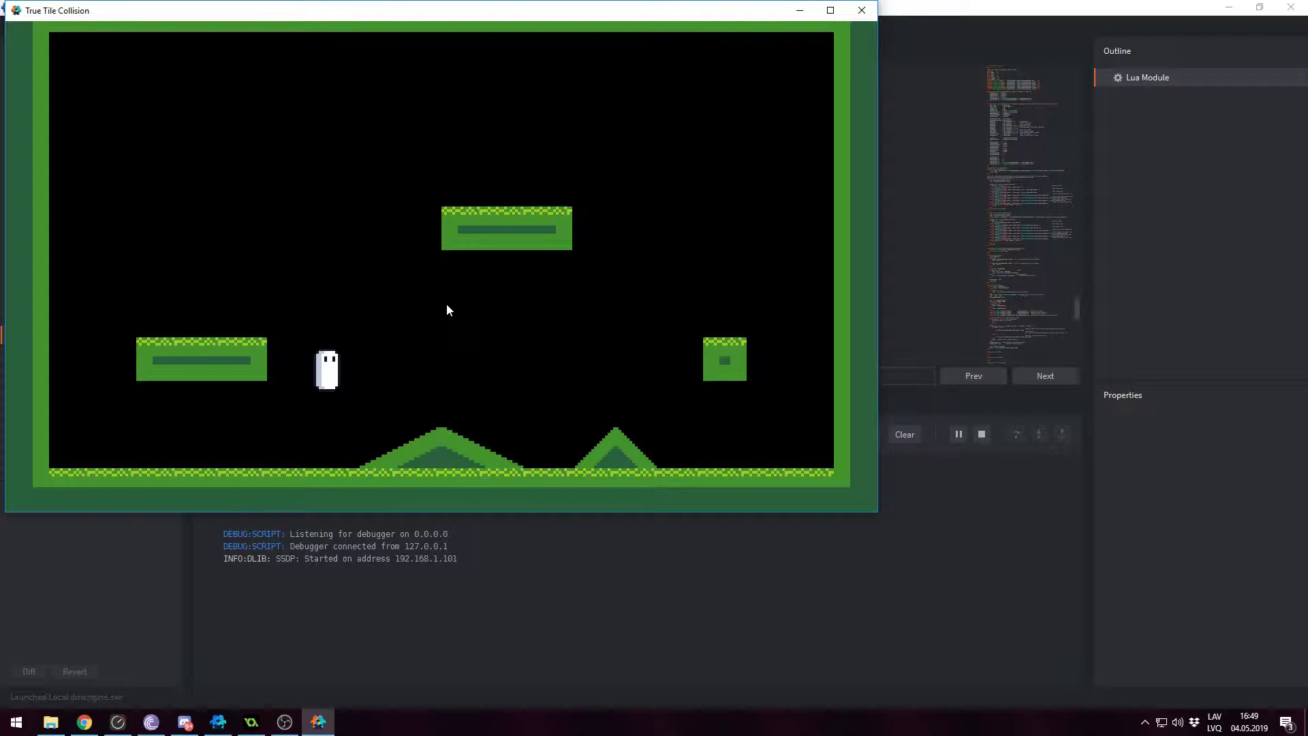
Step: Push the ghost against the left platform, then close the game window
key("Left")
key("Right")
key("Left")
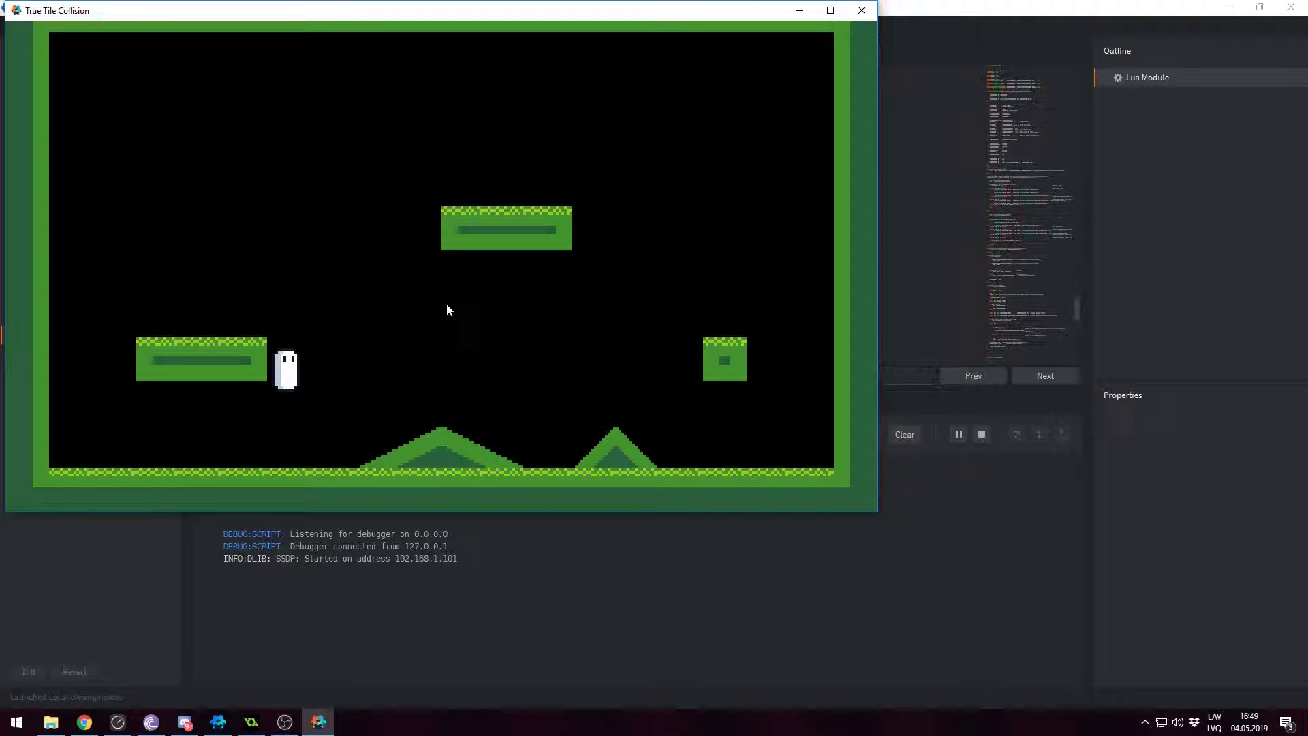
key("Right")
key("Left")
key("Right")
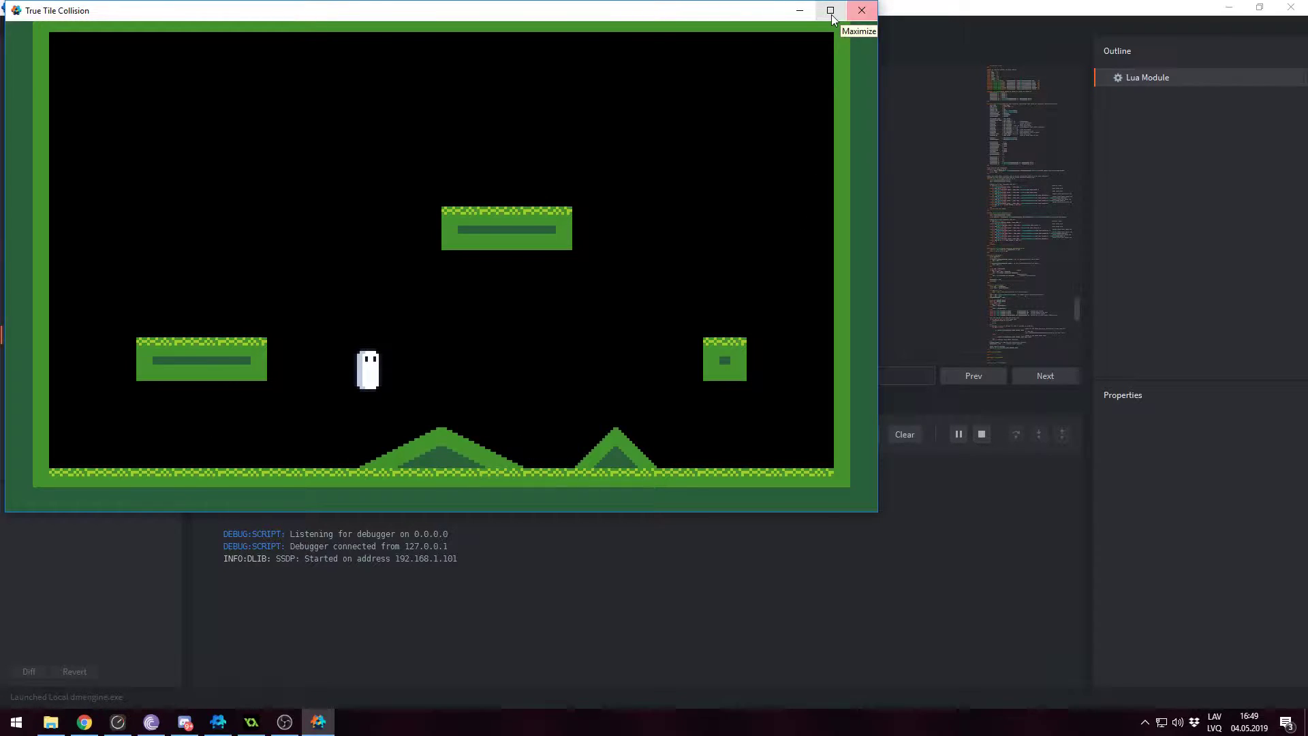
left_click(859, 12)
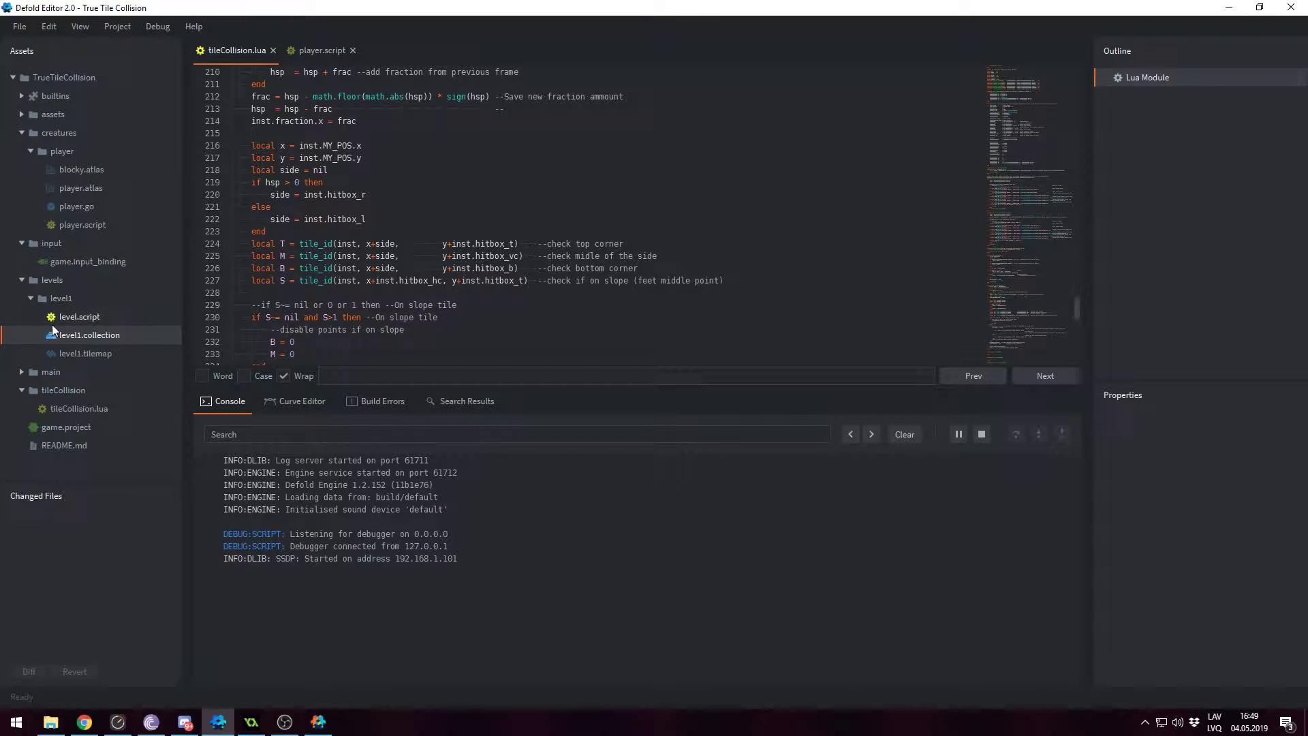
Step: Open level1.collection, expand background and tiles in the Outline, and open the tiles tilemap
double_click(78, 336)
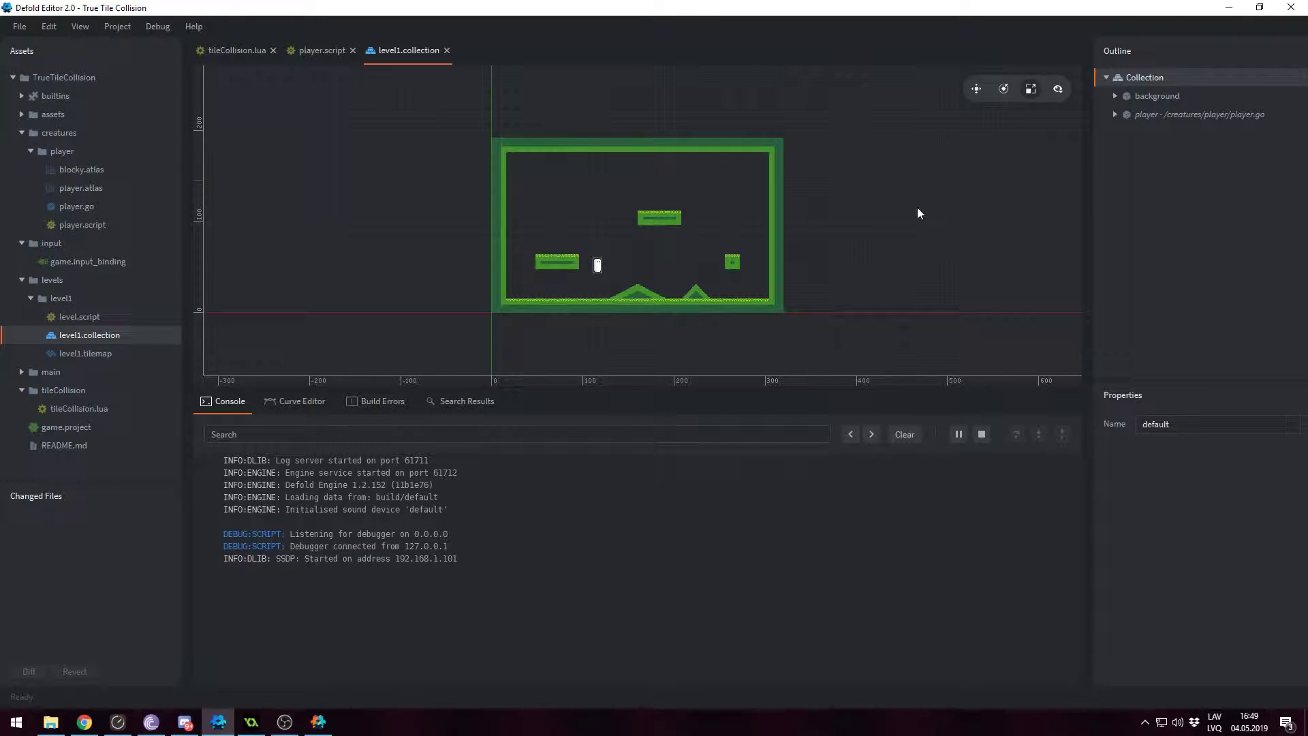
scroll(565, 280, "up", 2)
scroll(657, 291, "up", 2)
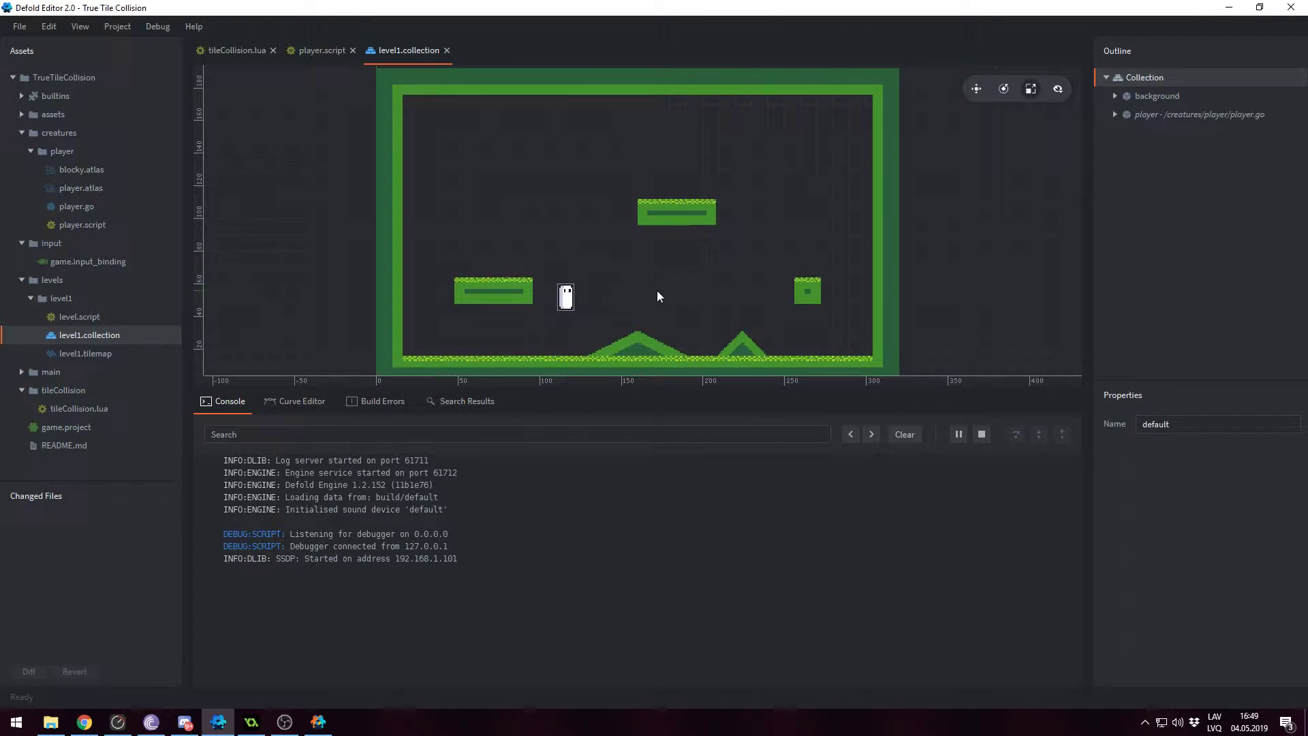
scroll(628, 271, "up", 1)
left_click(1114, 95)
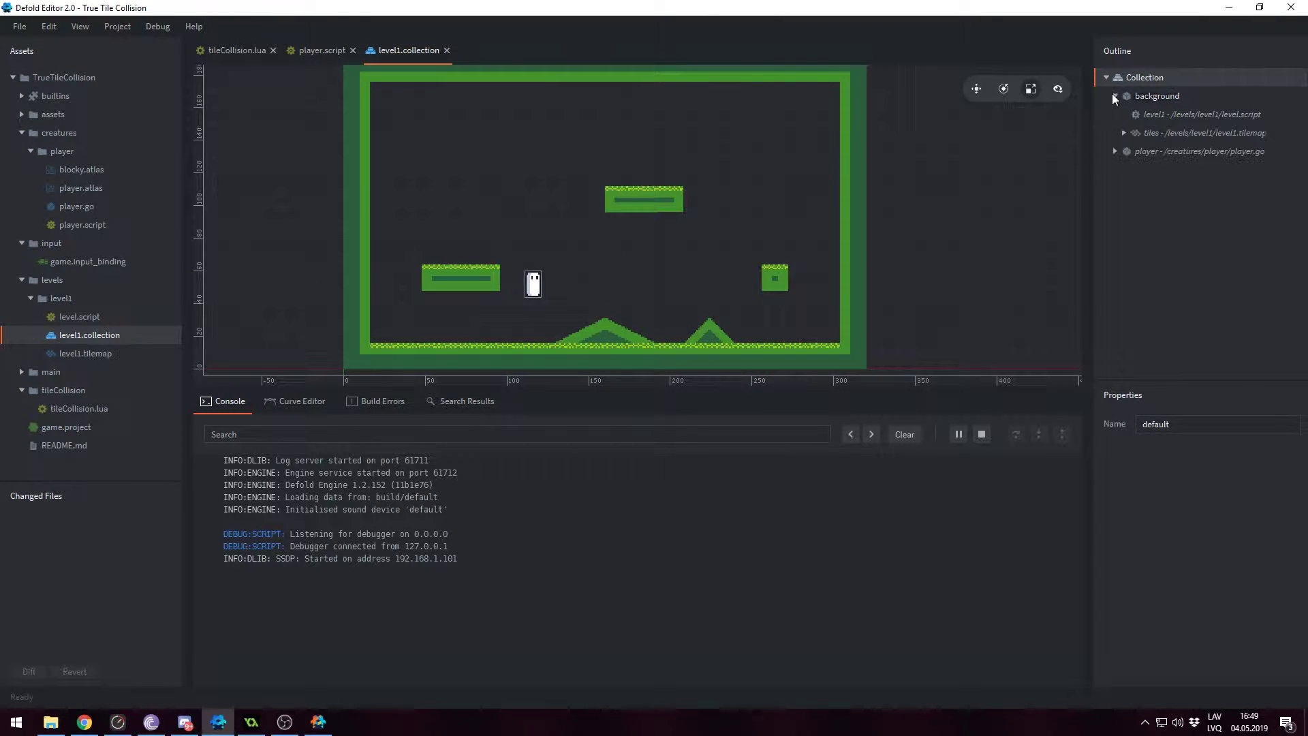
left_click(1122, 134)
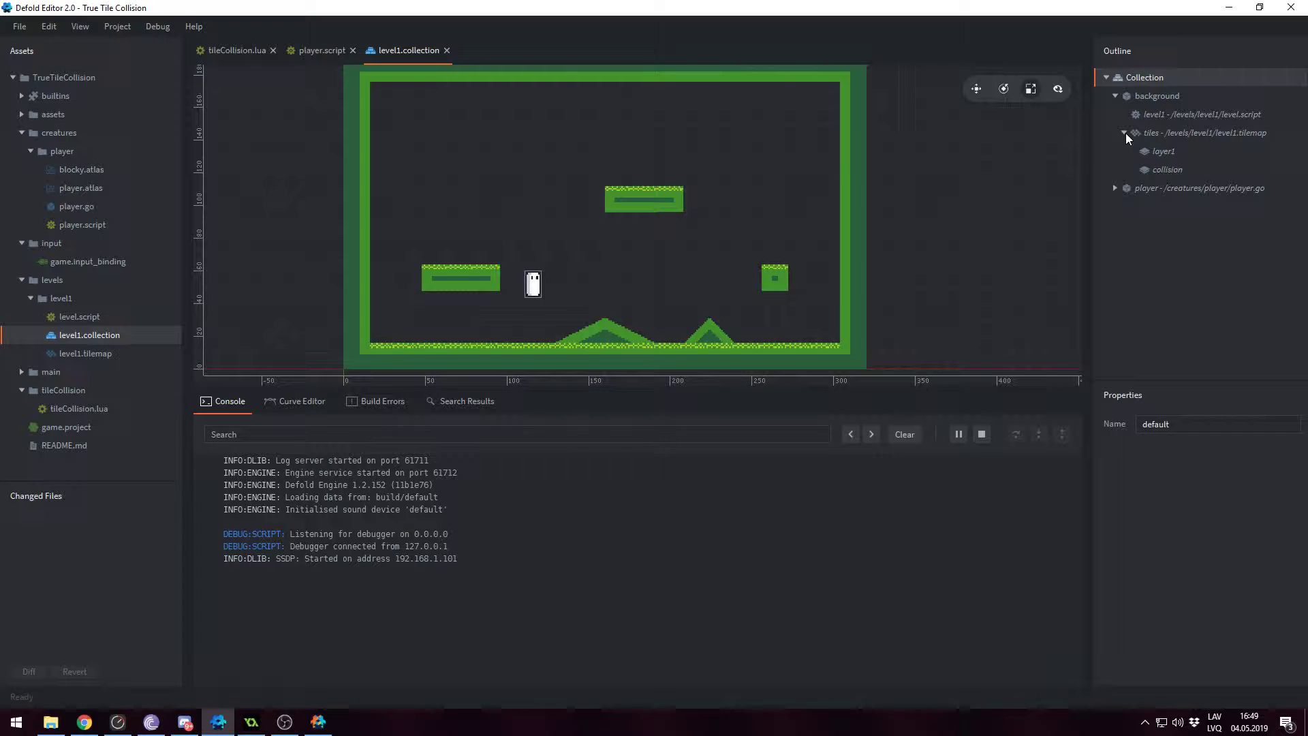
double_click(1161, 136)
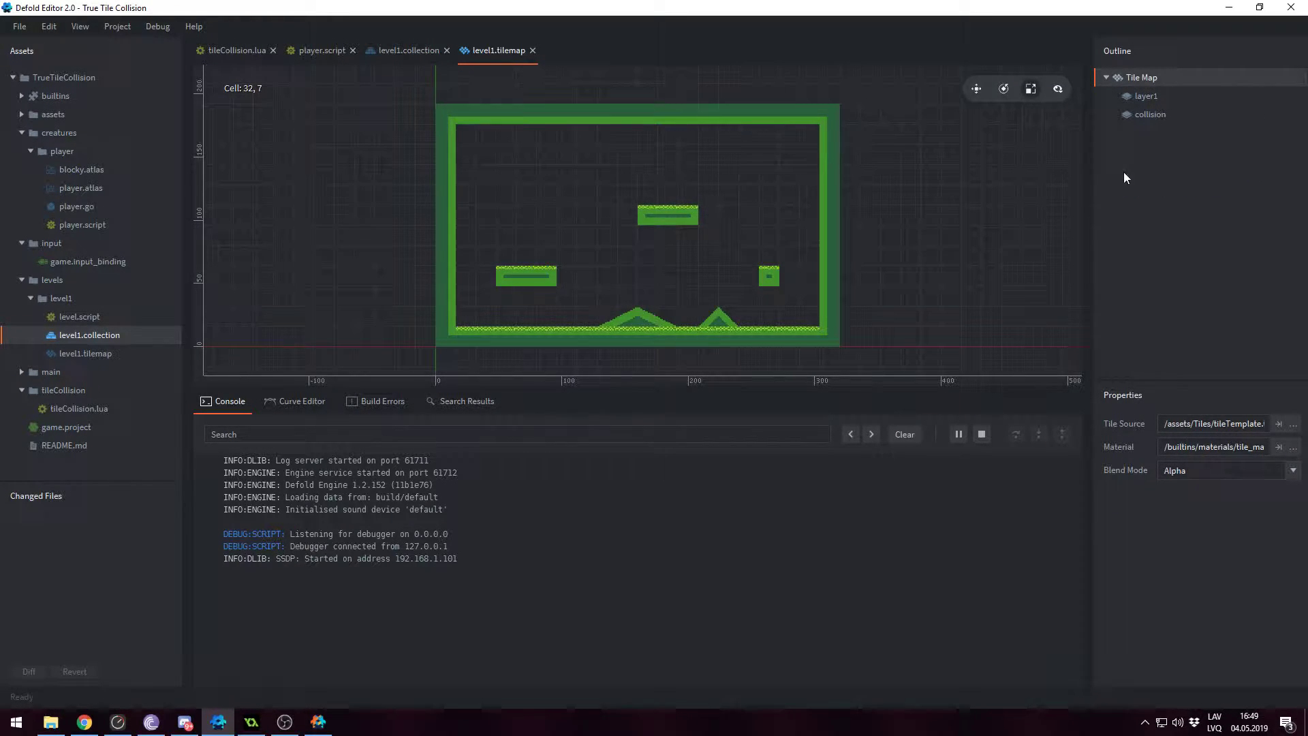
Step: Turn off Visible for layer1 and turn on Visible for the collision layer
left_click(1150, 98)
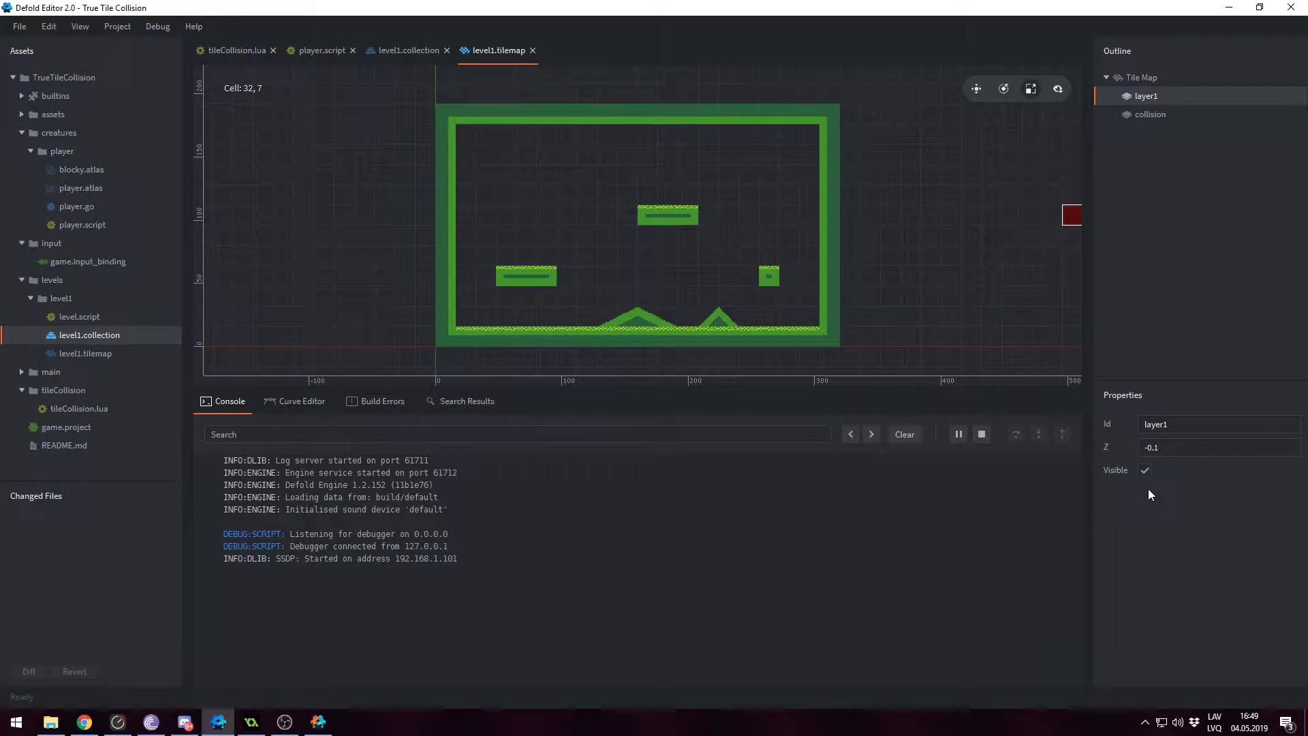
left_click(1145, 470)
left_click(1146, 116)
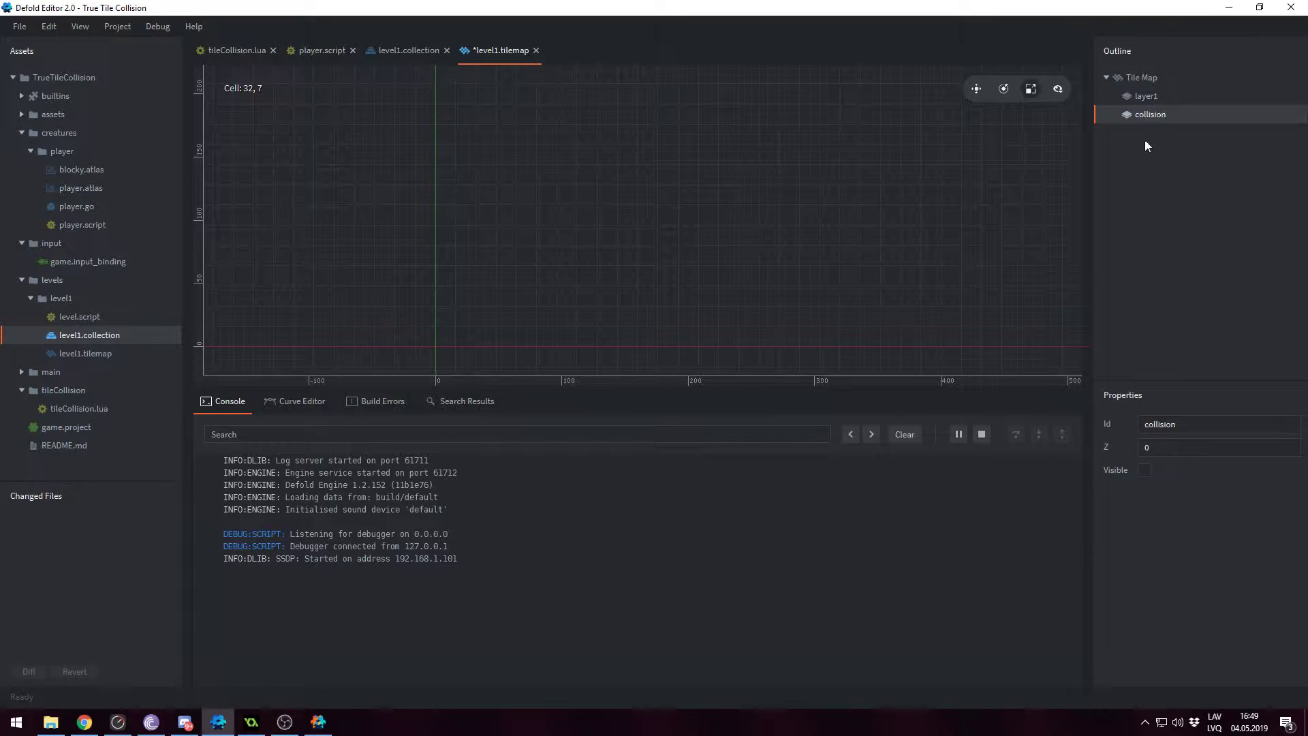
left_click(1143, 470)
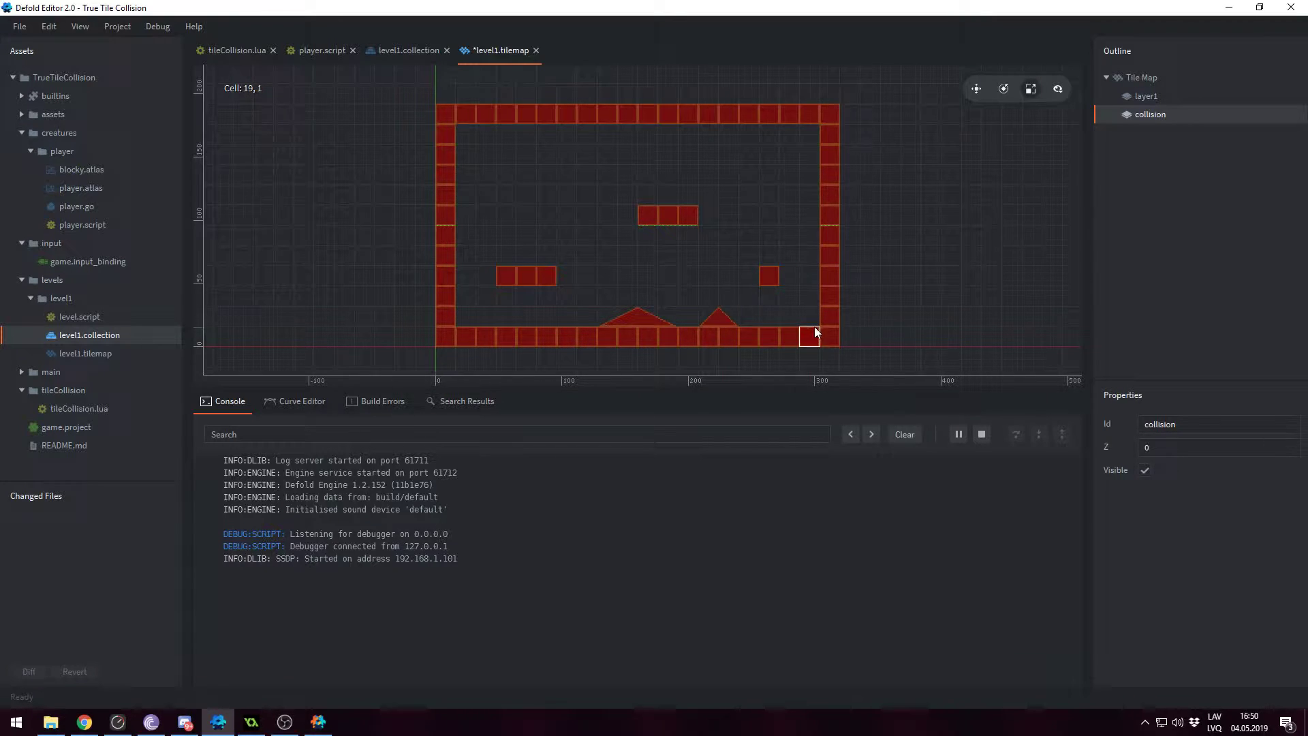
left_click(772, 296)
left_click(22, 115)
left_click(32, 151)
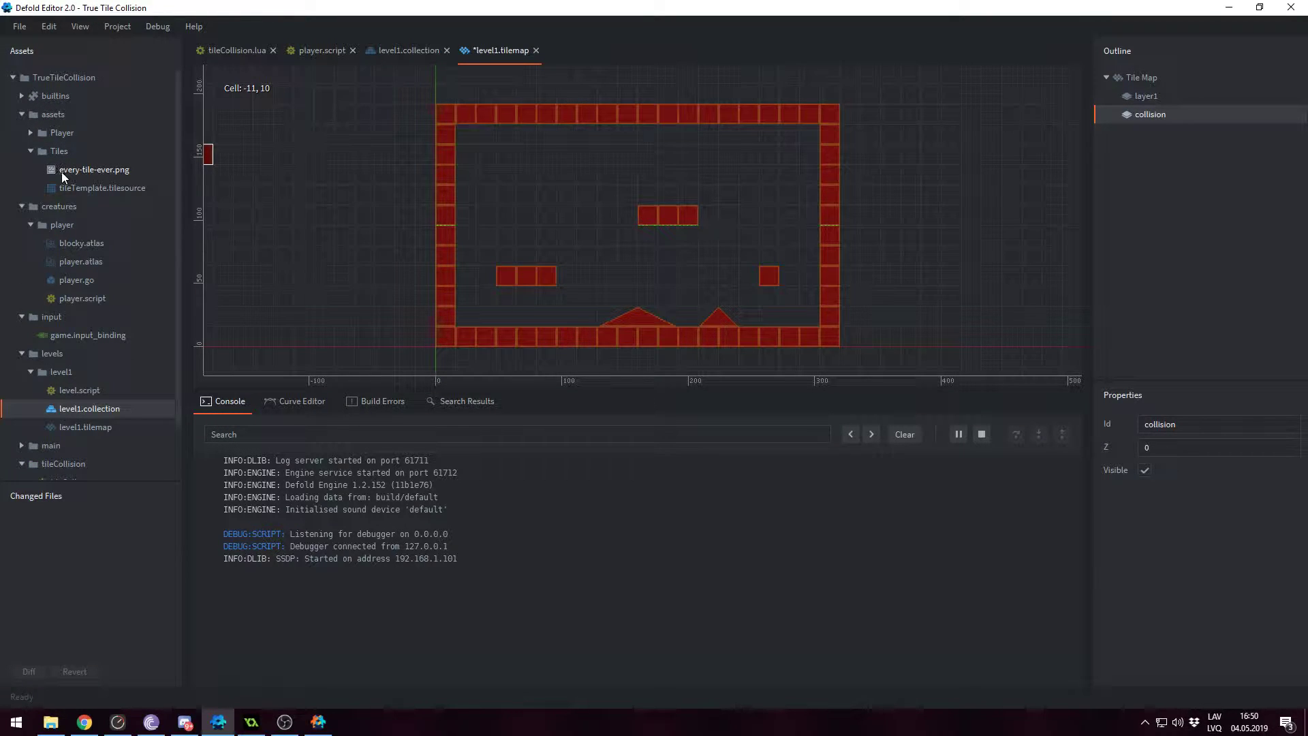
left_click(79, 169)
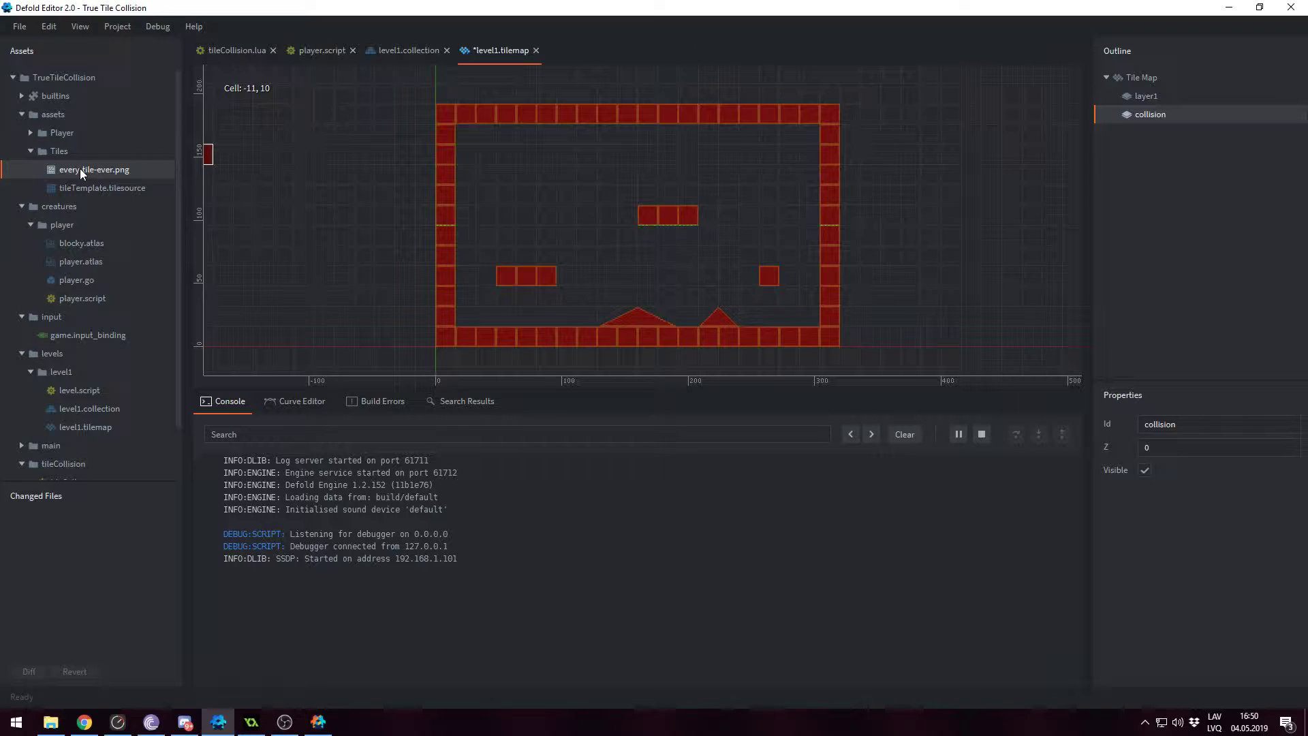
double_click(79, 169)
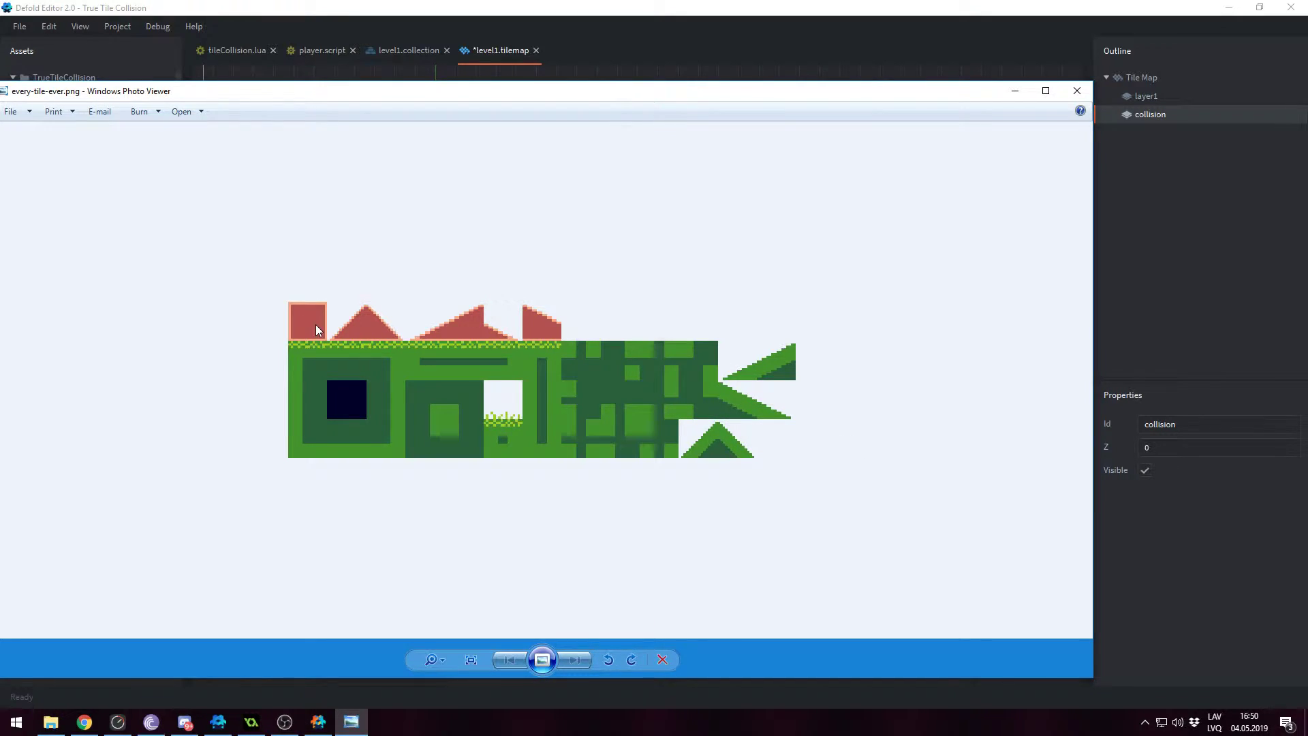
scroll(307, 324, "up", 1)
scroll(285, 326, "up", 1)
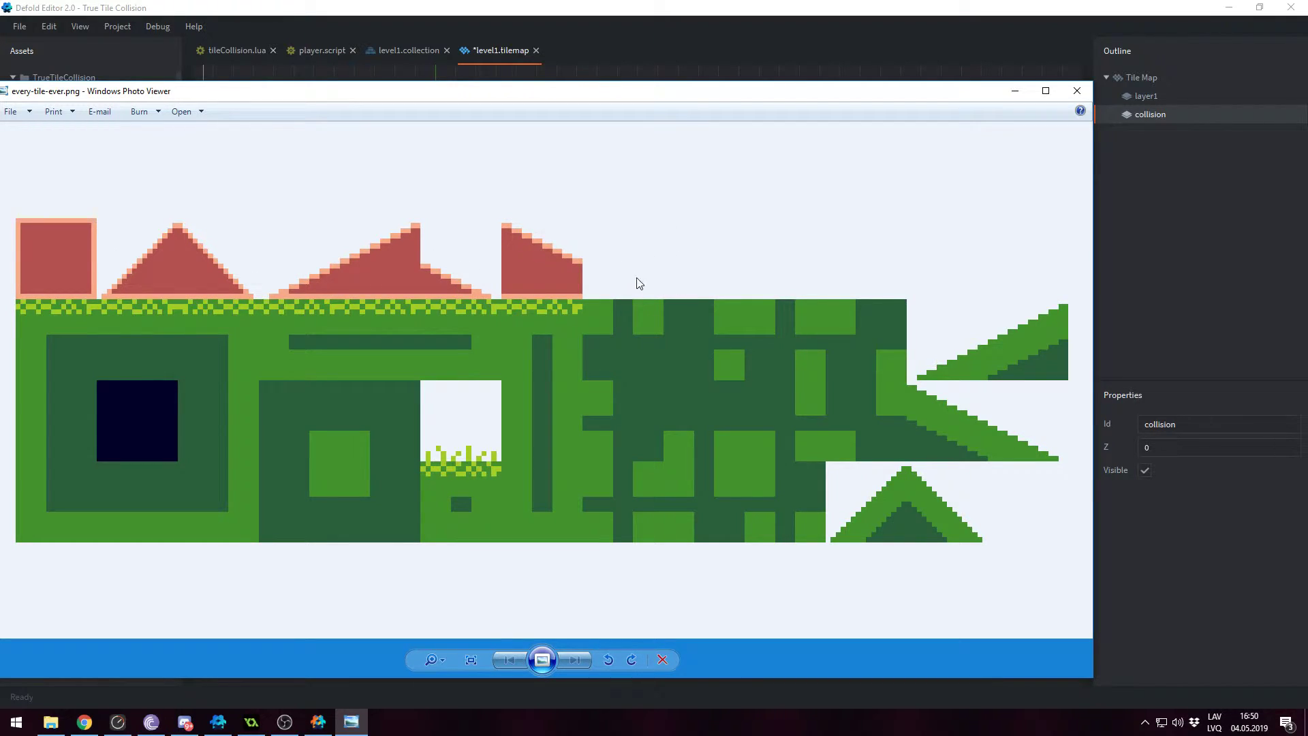
left_click(1076, 90)
scroll(446, 259, "down", 1)
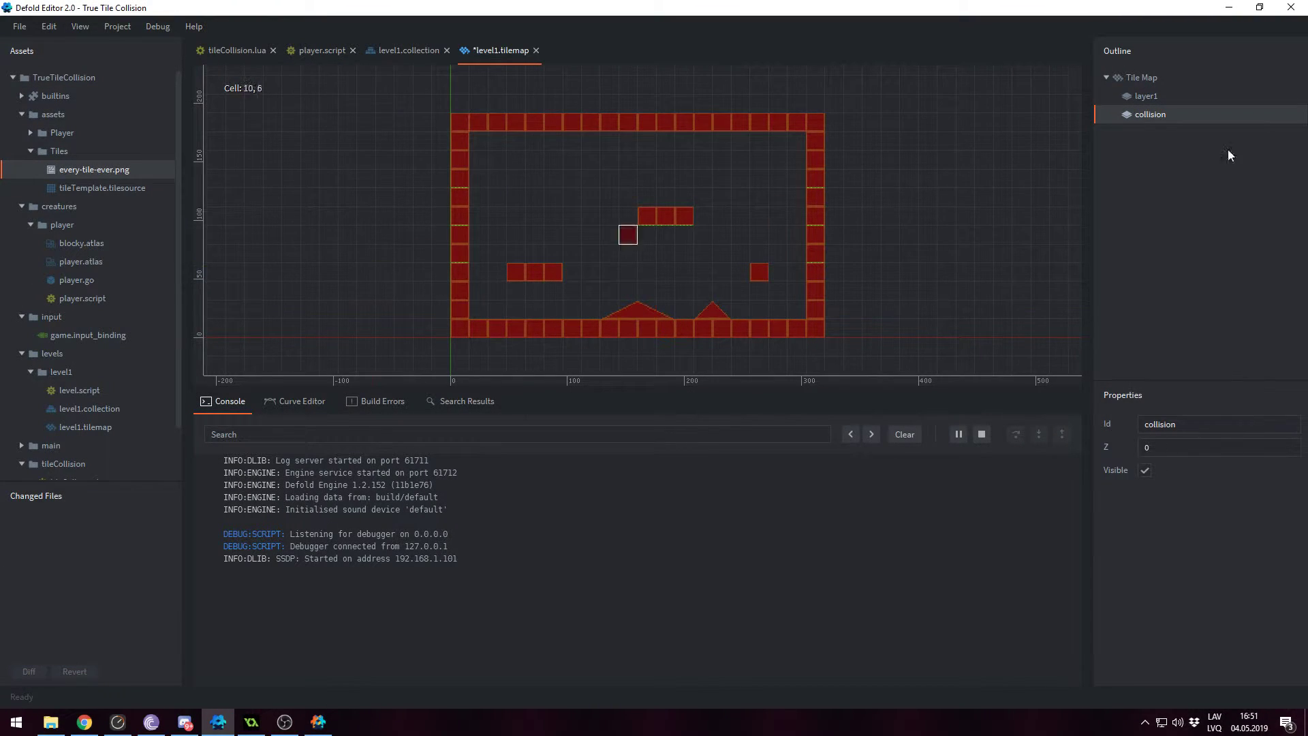
Step: Turn Visible back on for layer1 and off for the collision layer
left_click(1135, 101)
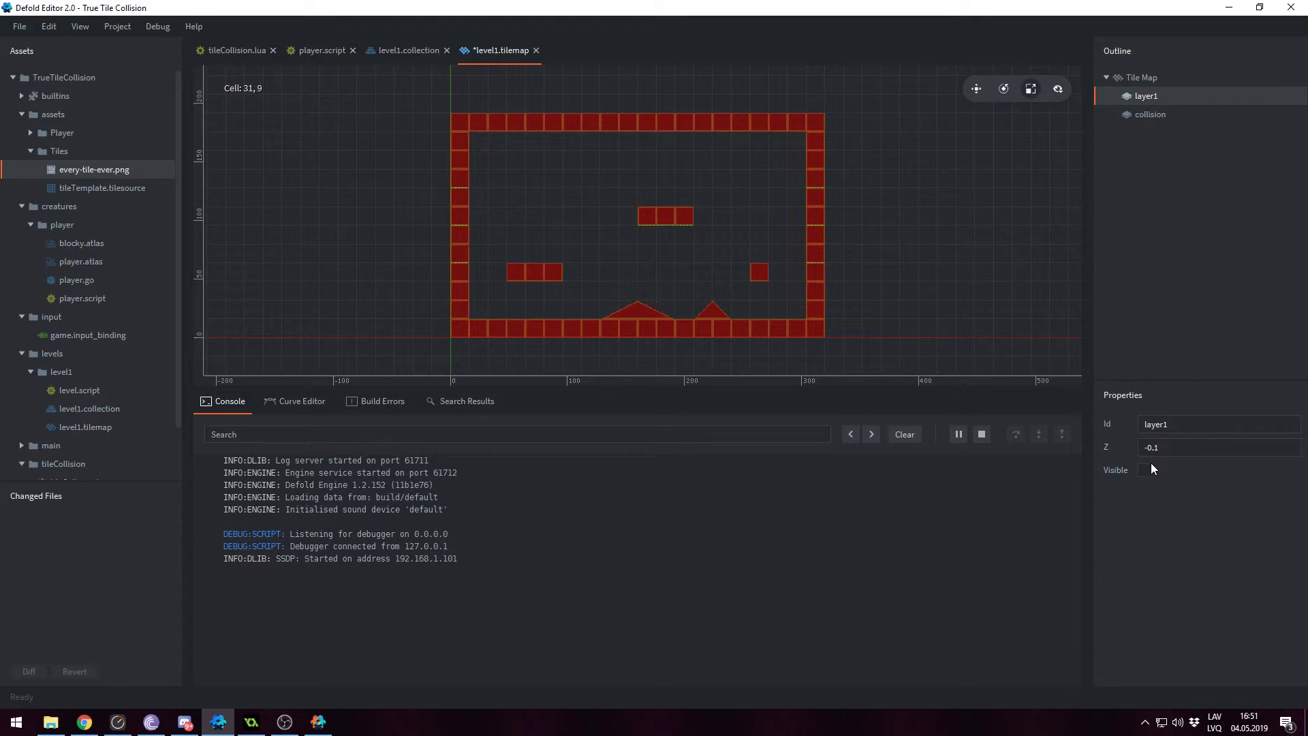
left_click(1144, 471)
left_click(1146, 117)
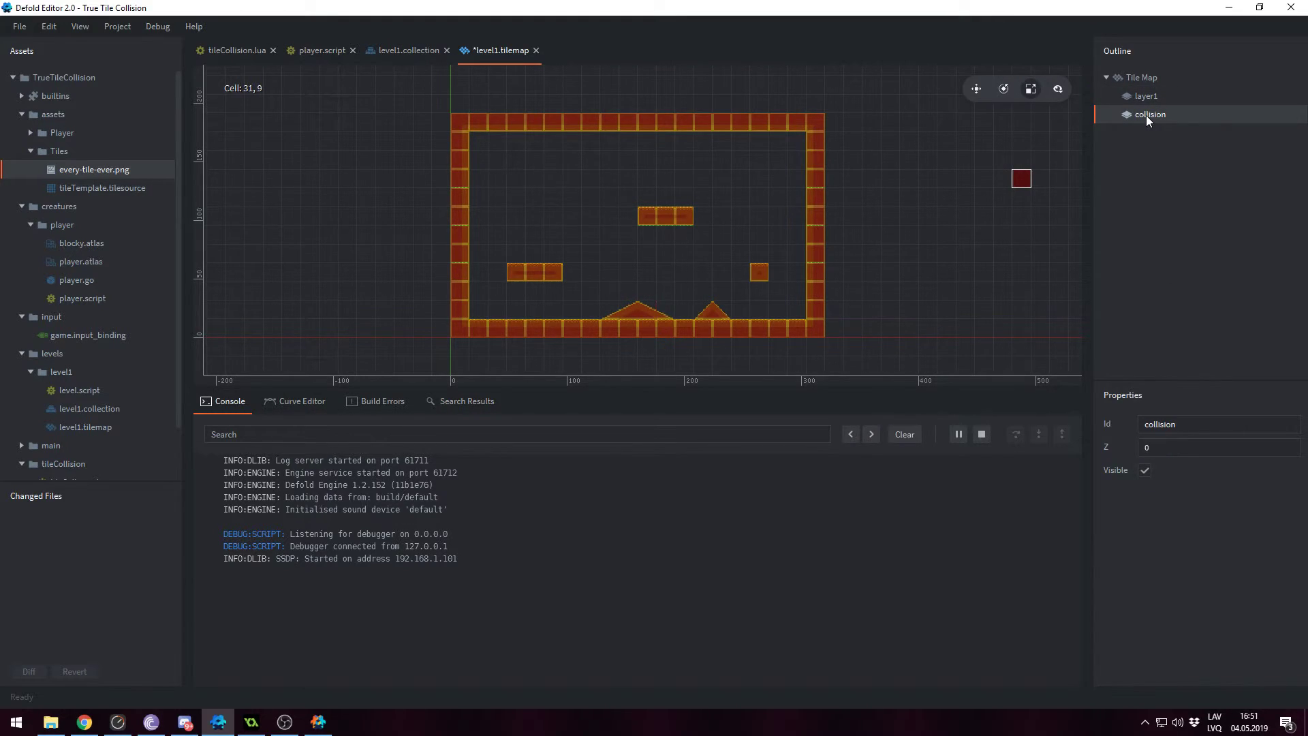
left_click(1144, 472)
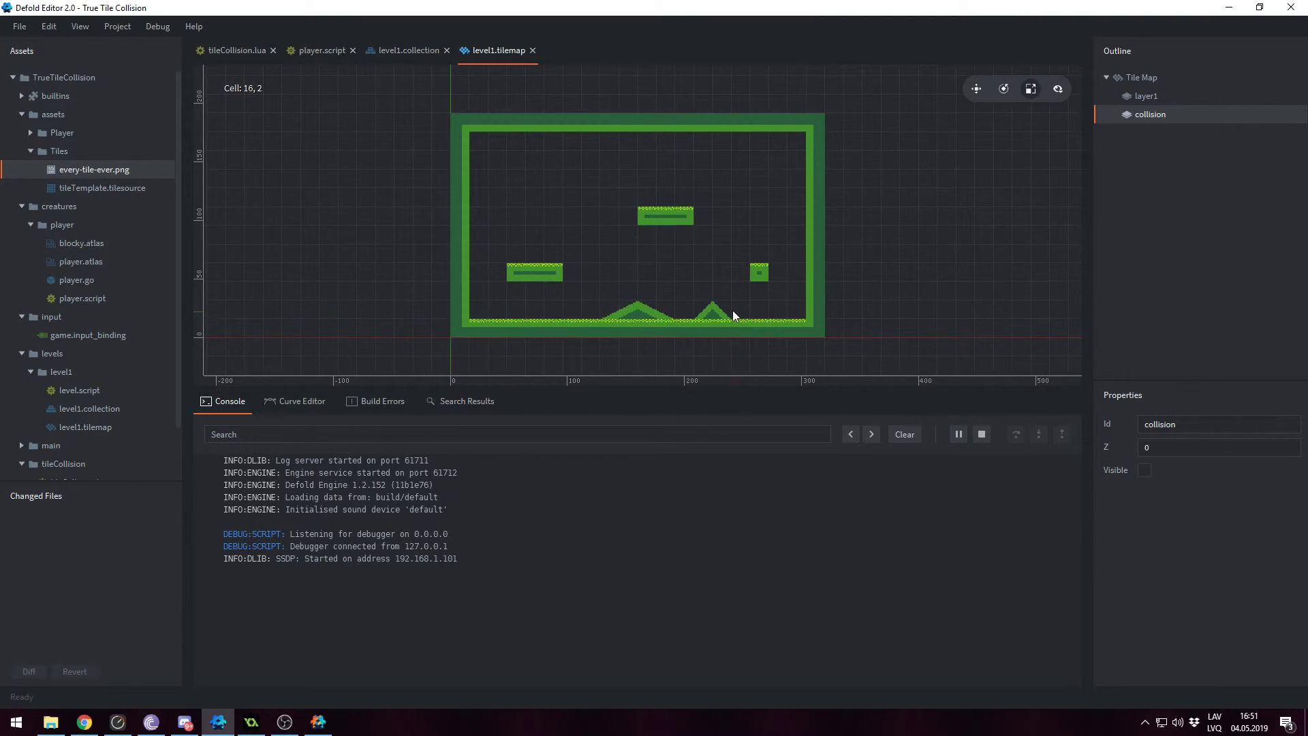
scroll(607, 292, "up", 1)
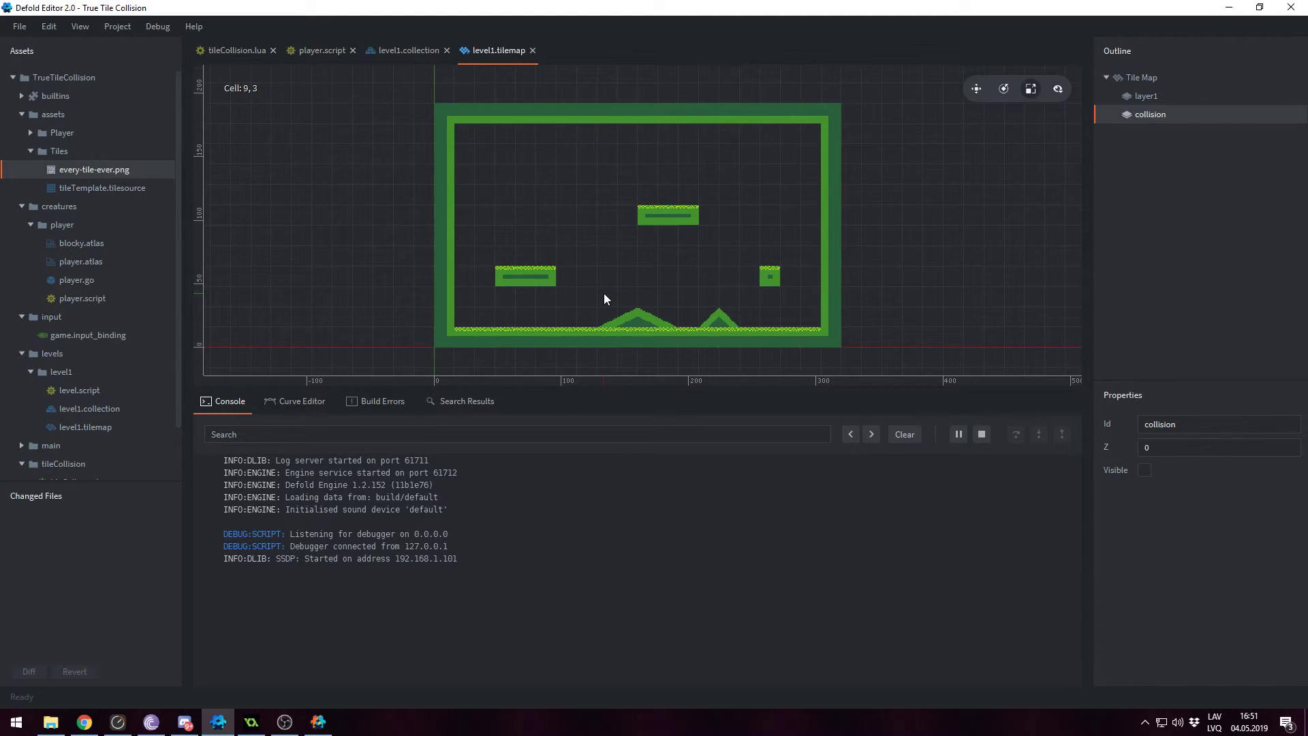